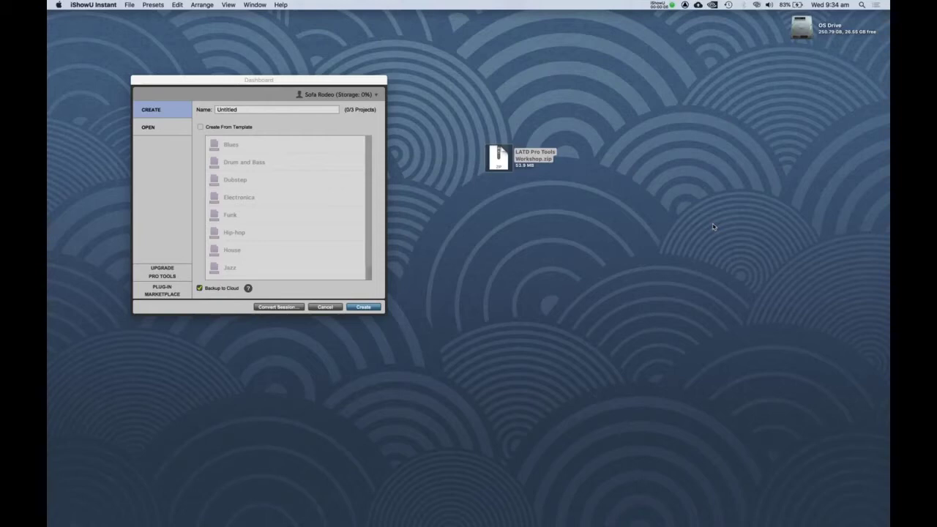
- Select the LATD Pro Tools Workshop.zip archive on the desktop
left_click(584, 198)
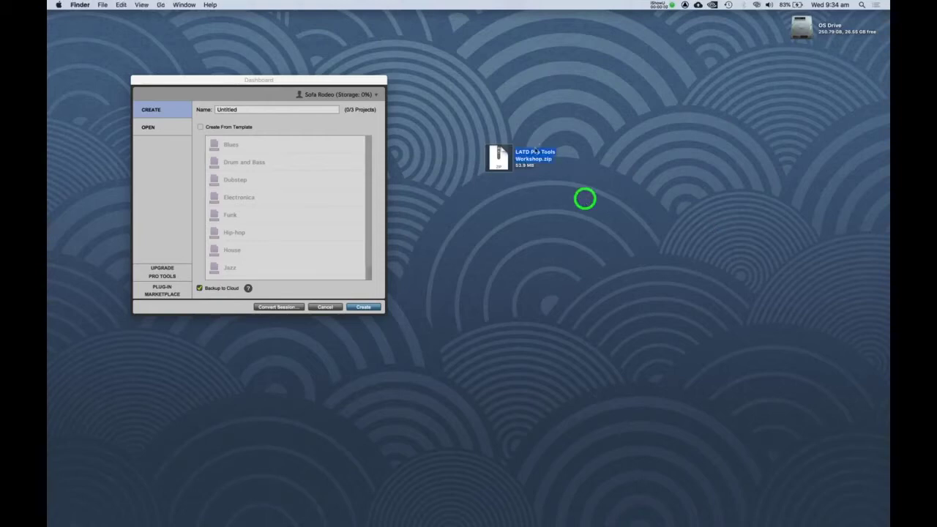
left_click(542, 168)
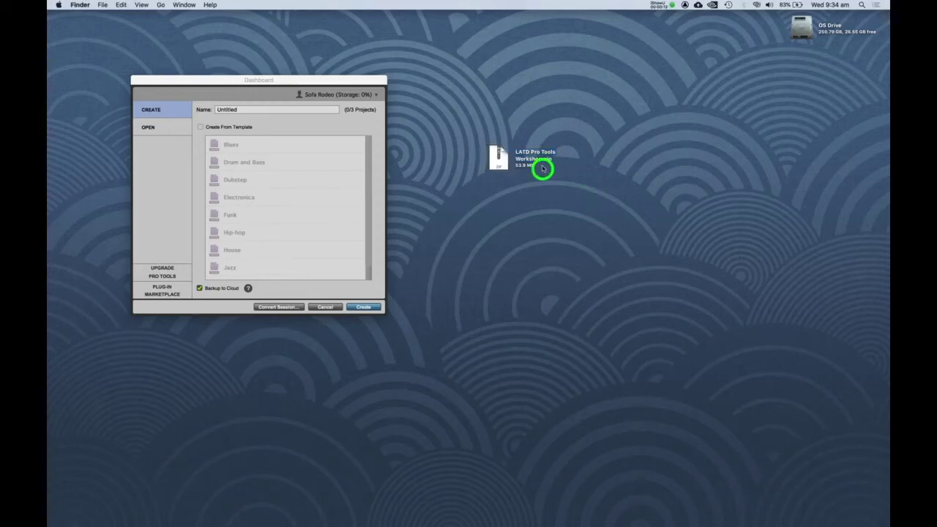
left_click(540, 161)
left_click(538, 169)
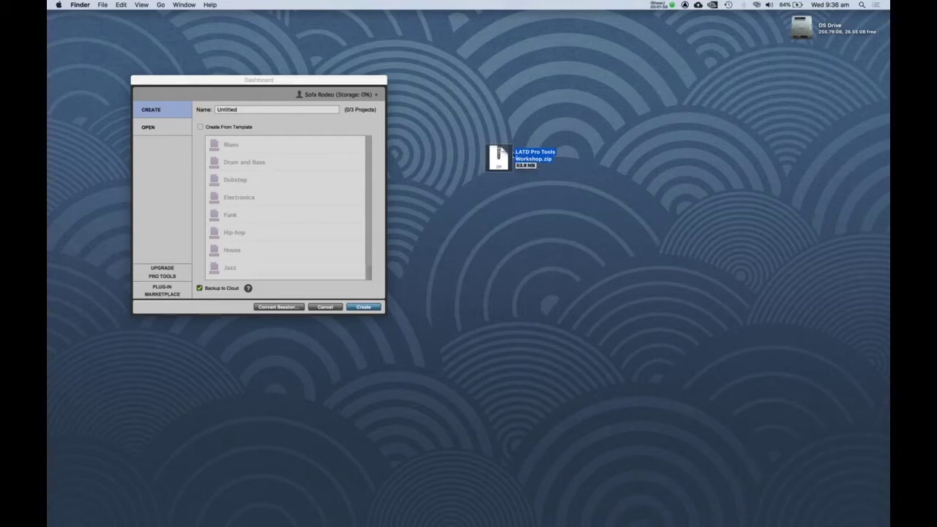
- Create a new project named Workshop 1 with Backup to Cloud turned off
left_click(262, 79)
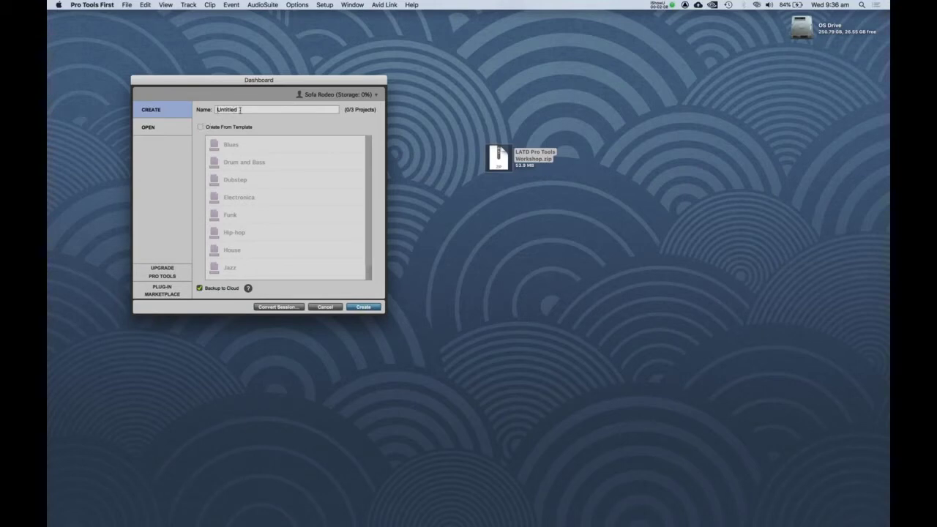
left_click_drag(242, 109, 184, 109)
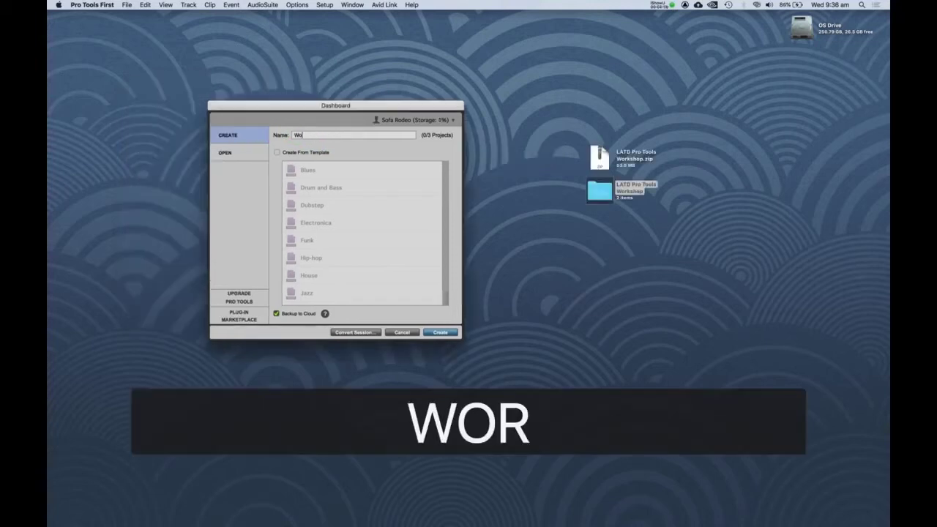
type("kshop 1")
left_click(276, 314)
left_click(440, 333)
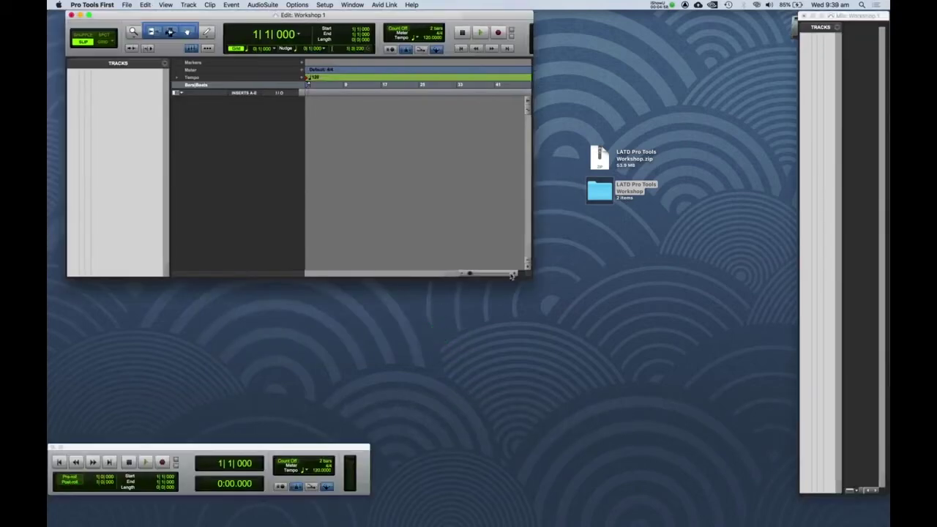
- Enlarge the Edit window to cover most of the screen and close the Mix window
left_click_drag(329, 14, 312, 15)
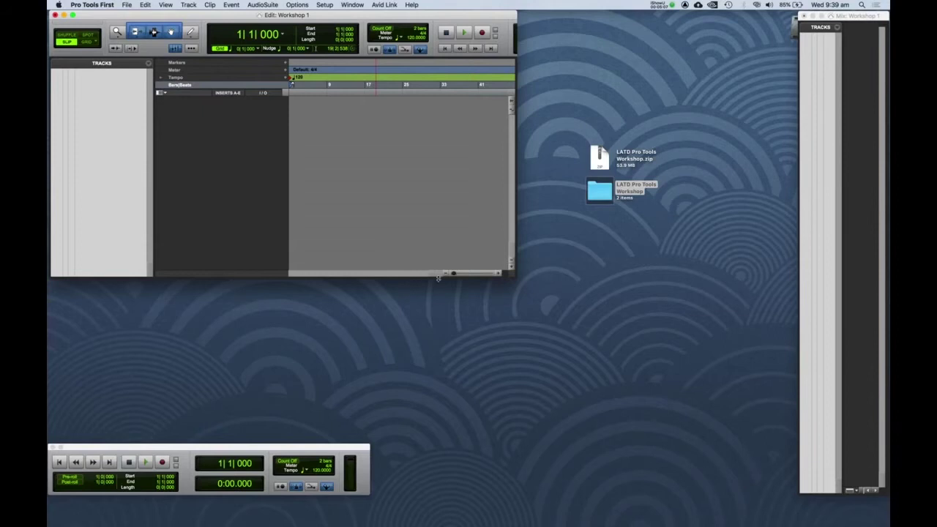
left_click_drag(519, 281, 796, 521)
left_click(843, 20)
left_click_drag(843, 20, 742, 20)
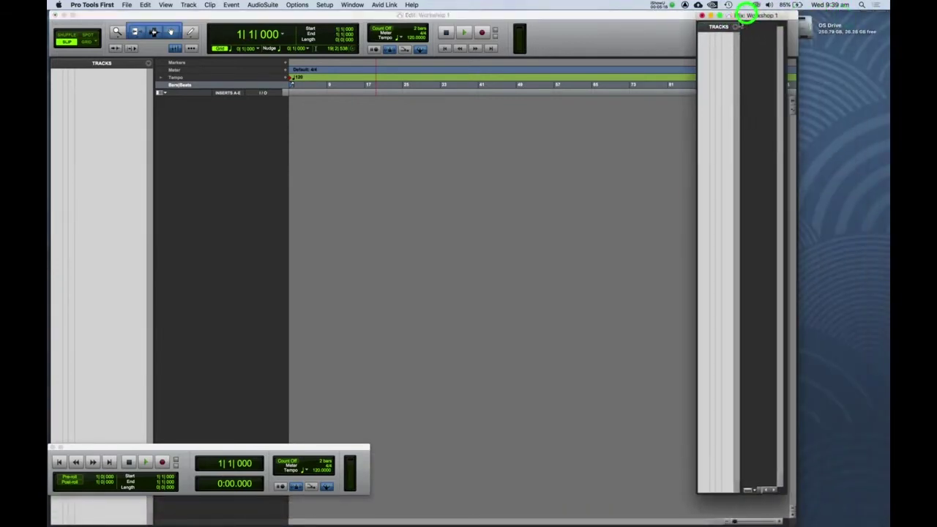
left_click(701, 16)
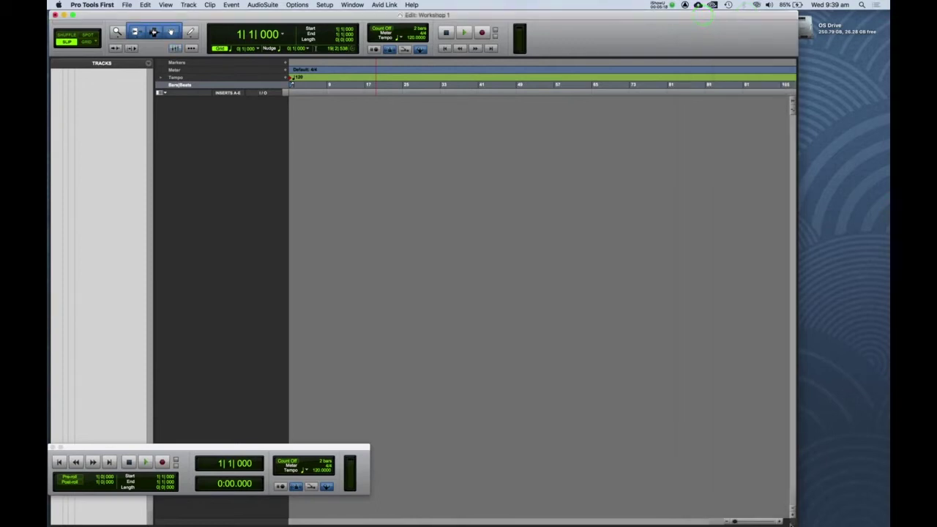
- Widen the Edit window to the full screen width and move the Transport window beside its counter and playback controls
left_click_drag(794, 523, 888, 521)
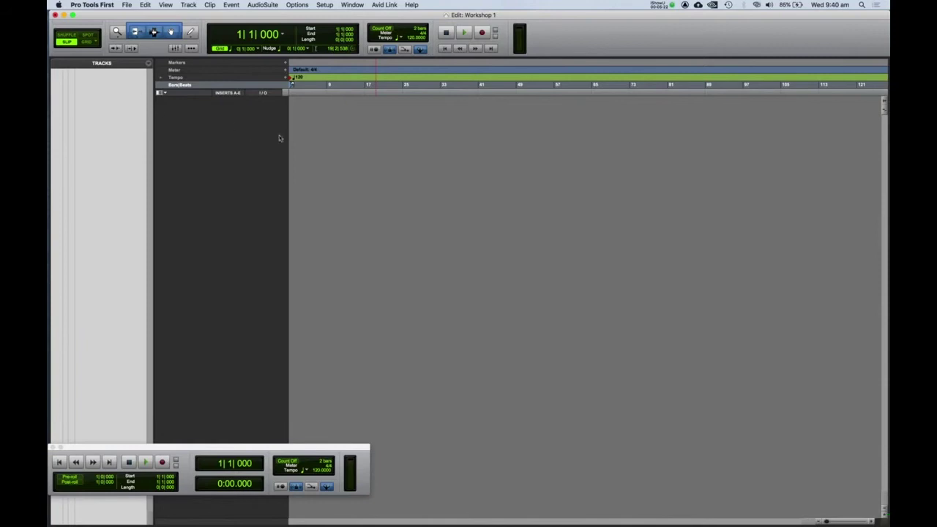
left_click_drag(81, 446, 563, 14)
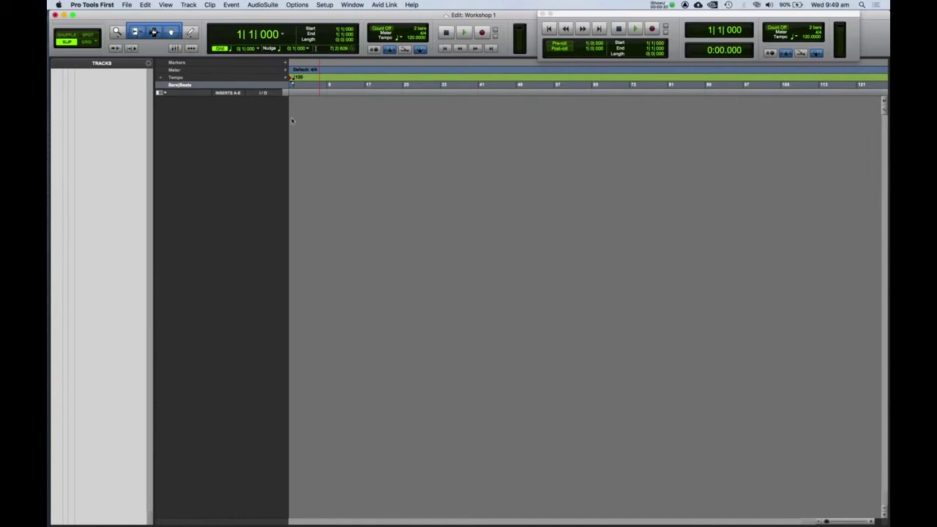
- Review the Playback Engine settings and the available engine devices, keeping Pro Tools Aggregate I/O and optimization for playback
left_click(323, 5)
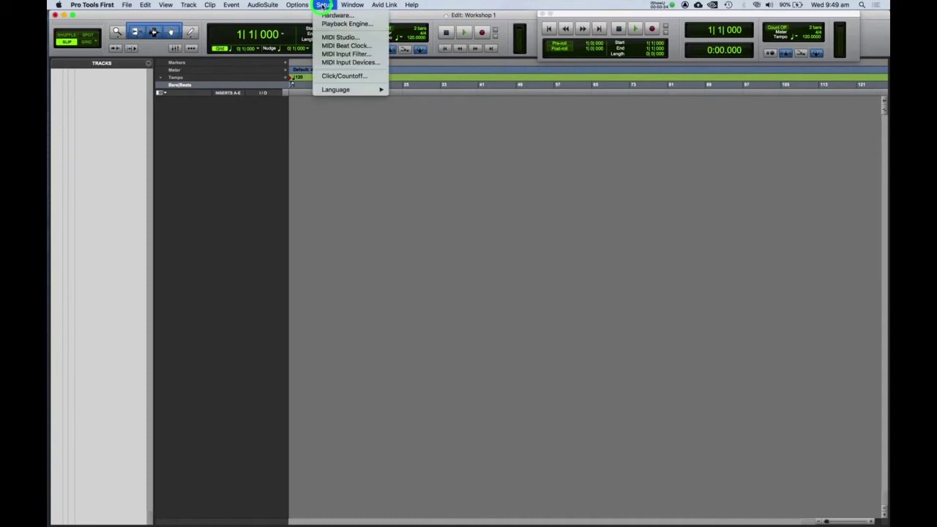
left_click(332, 25)
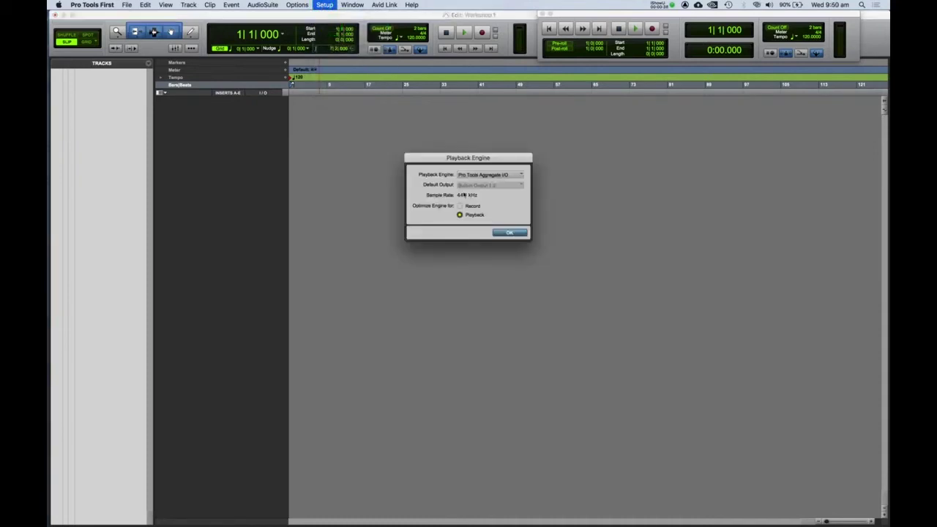
left_click_drag(465, 160, 382, 113)
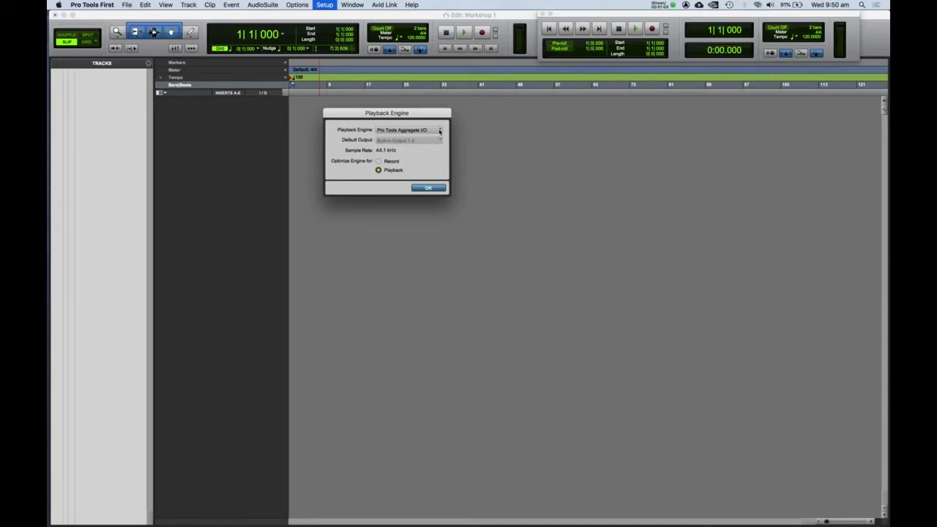
left_click_drag(430, 112, 418, 113)
left_click(429, 132)
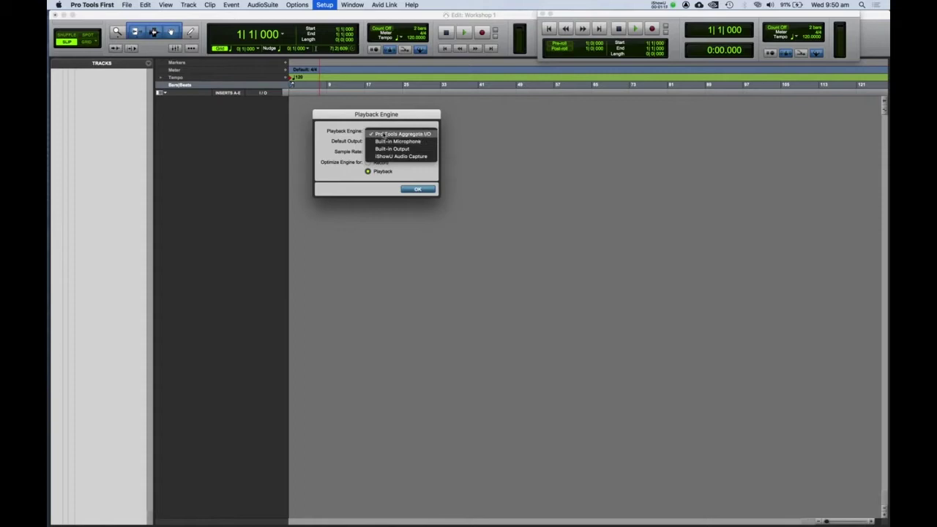
left_click(421, 115)
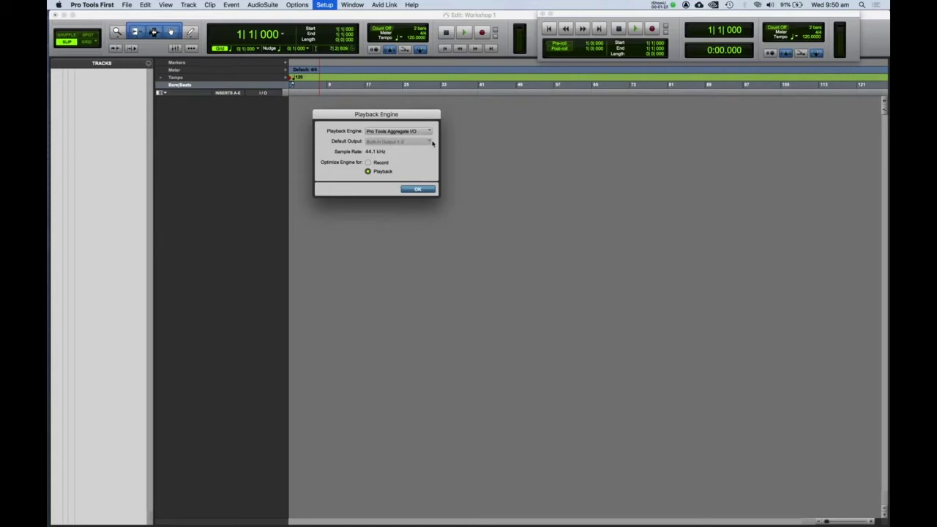
left_click_drag(408, 113, 410, 109)
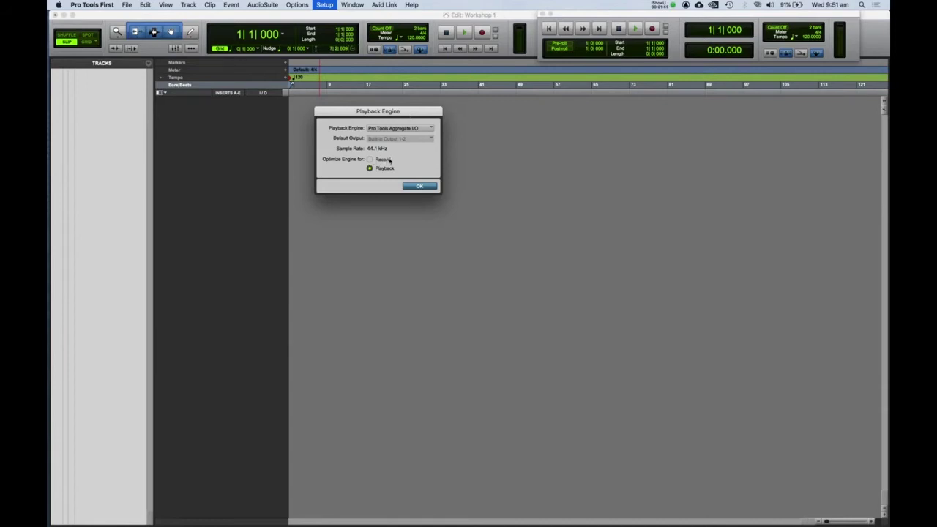
left_click(422, 187)
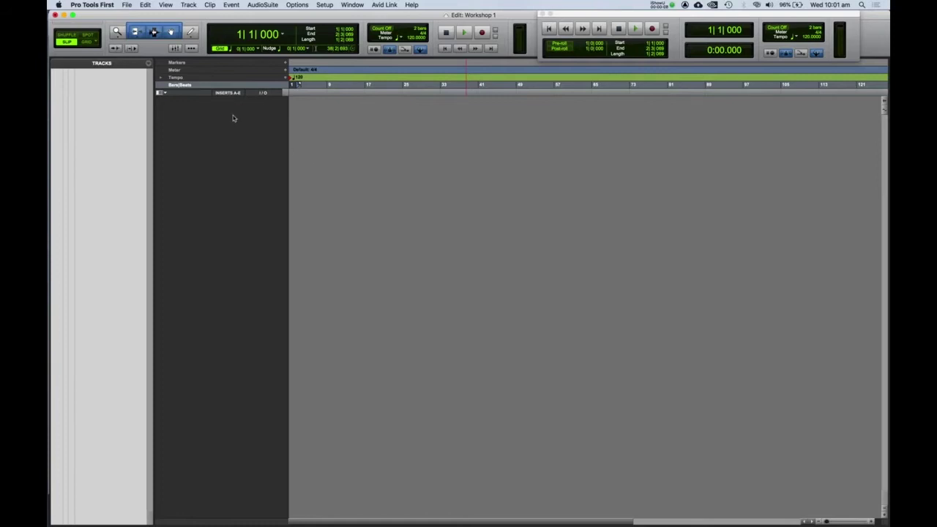
- Import AVBEAT-001.wav from the LATD Pro Tools Workshop folder on the desktop into the project
left_click(129, 6)
left_click(143, 107)
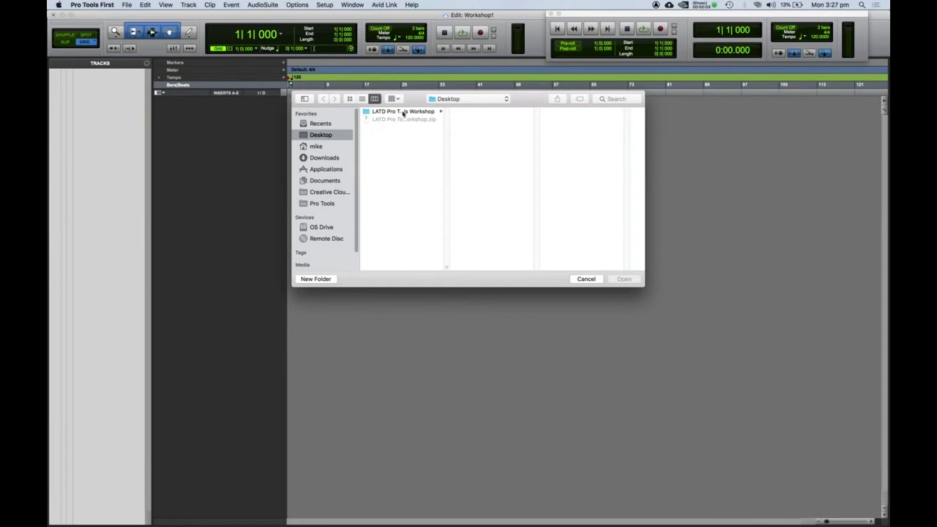
left_click(413, 112)
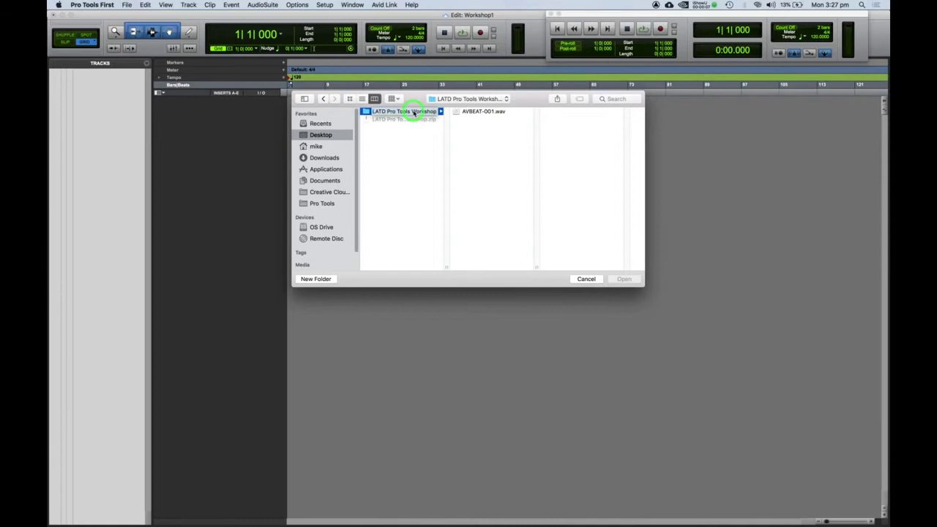
left_click(484, 113)
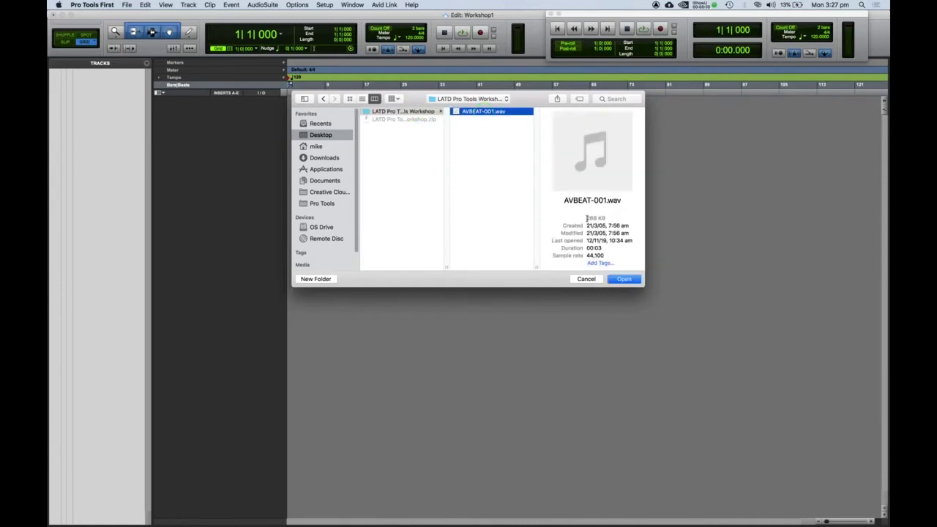
left_click(623, 279)
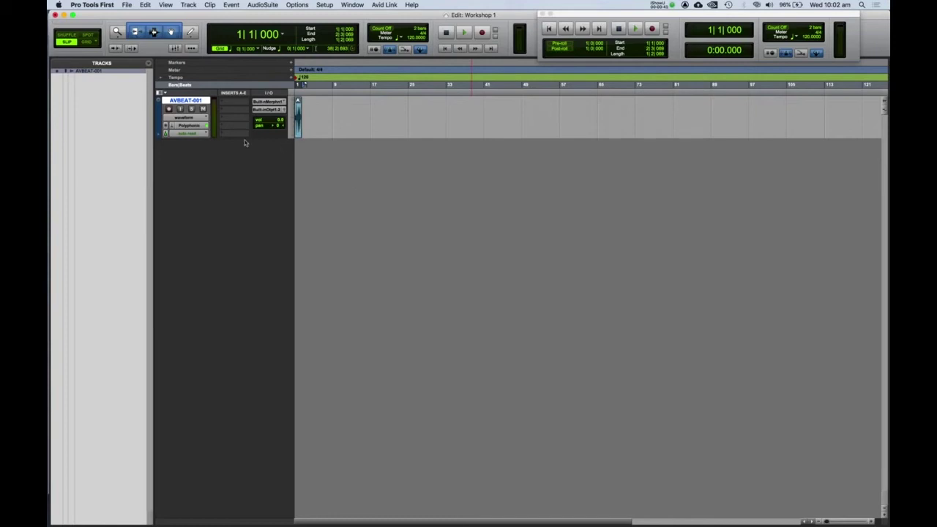
- Set up two new mono audio tracks in ticks with the name Drums
left_click(188, 5)
left_click(195, 21)
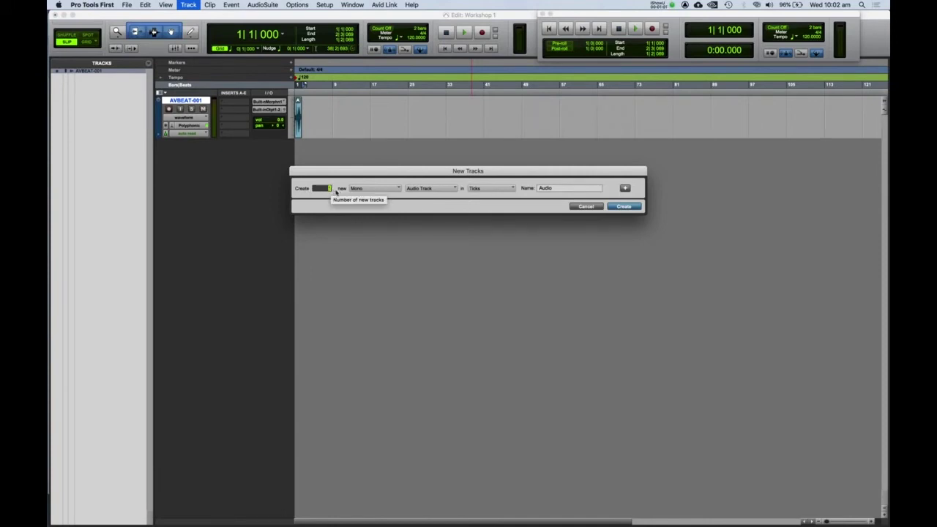
type("2")
left_click(372, 189)
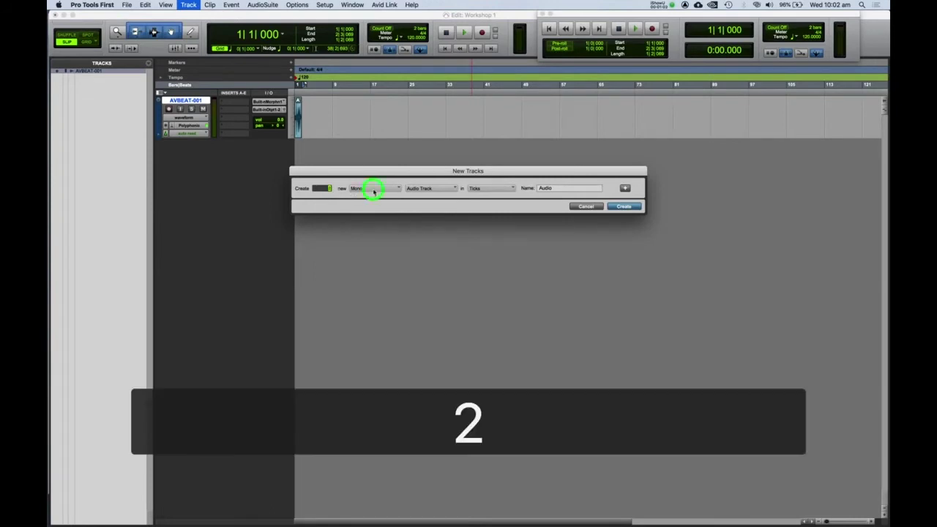
left_click(434, 188)
left_click(450, 180)
left_click_drag(552, 188, 500, 180)
type("Drums")
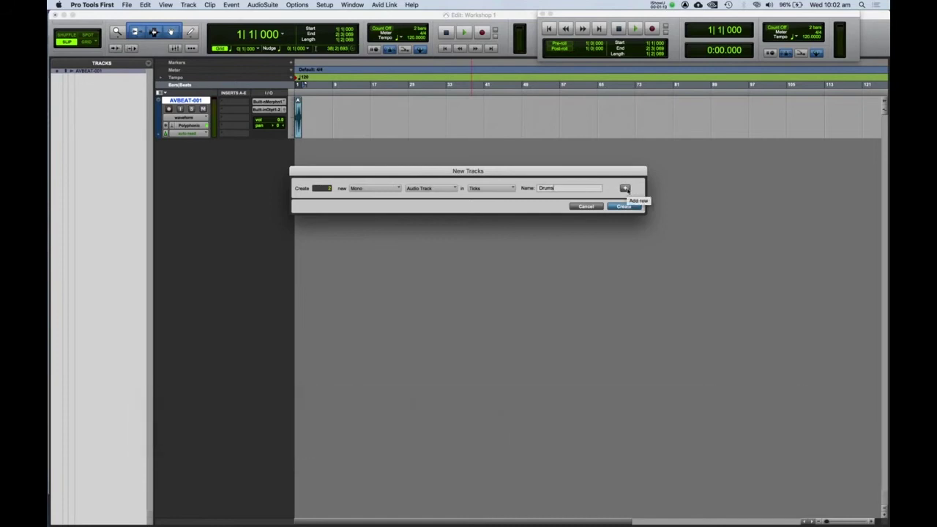
- Add one stereo Master Fader to the new tracks request and create all the tracks
left_click(625, 189)
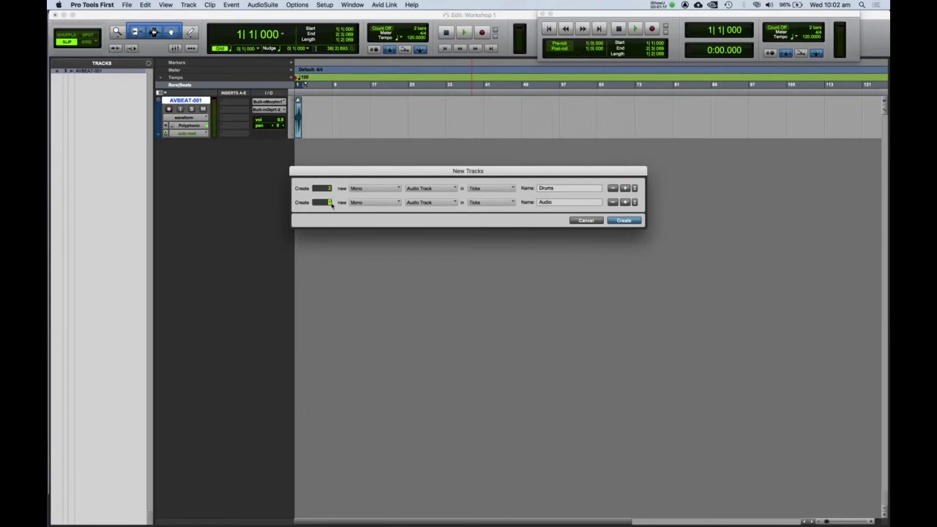
left_click(368, 203)
left_click(370, 210)
left_click(436, 203)
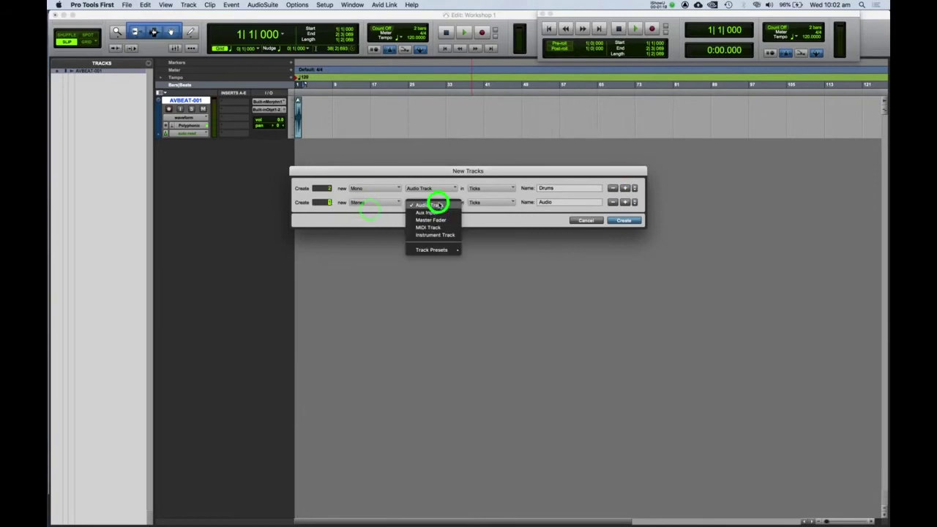
left_click(430, 220)
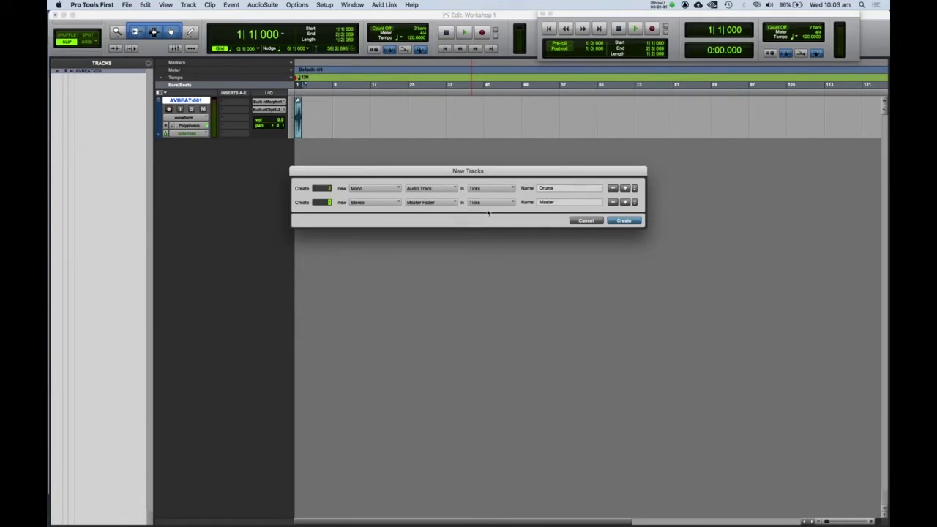
left_click(617, 221)
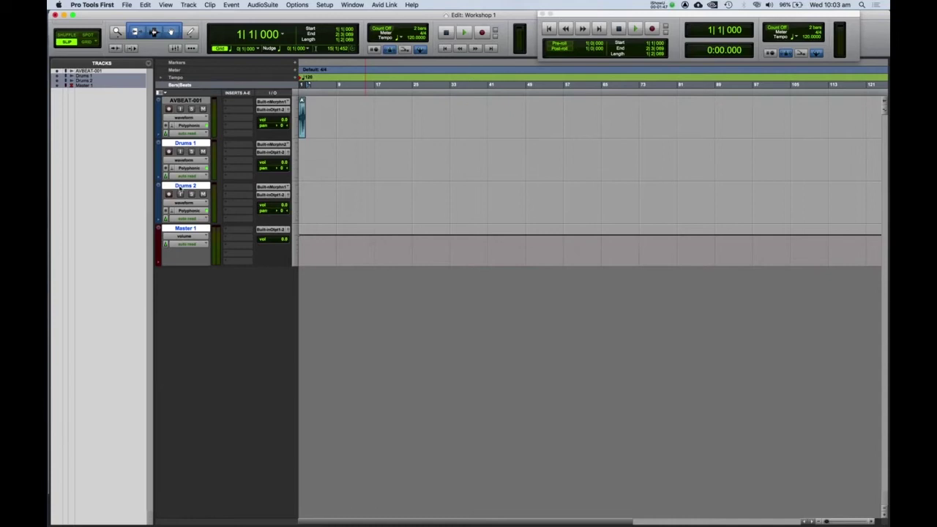
- Move the Master 1 track above AVBEAT-001 so it is first in the track order
left_click(206, 275)
left_click(188, 278)
left_click(180, 99)
left_click(184, 230)
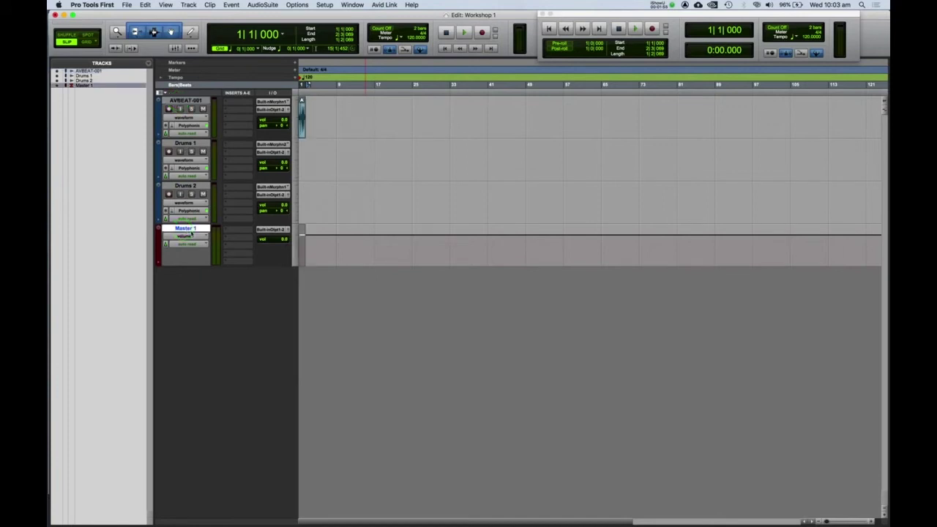
left_click_drag(185, 229, 186, 101)
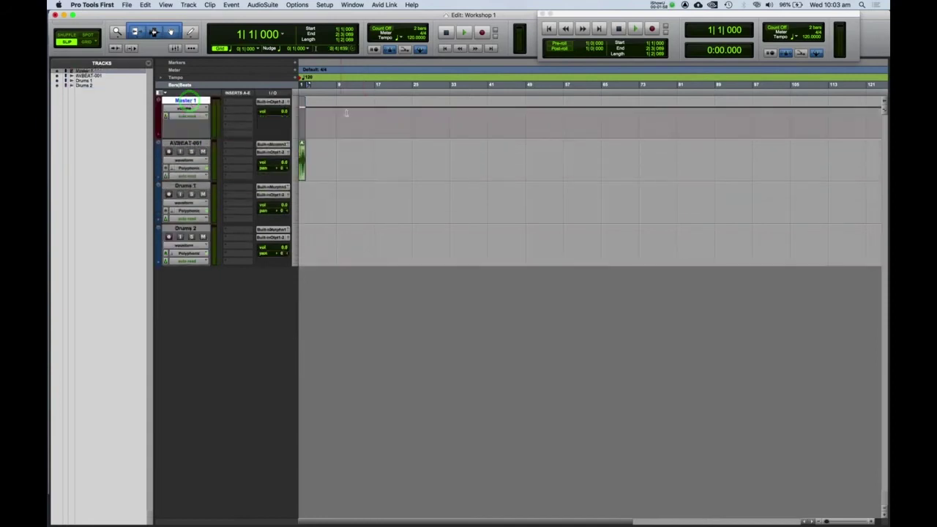
- Rename the AVBEAT-001 track as Sample
double_click(180, 143)
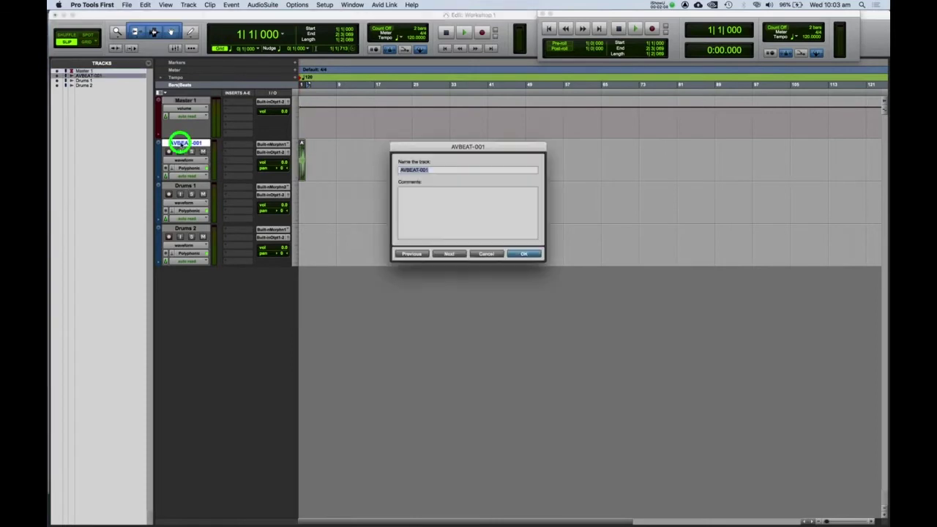
left_click(432, 170)
left_click_drag(433, 170, 378, 168)
type("Sample")
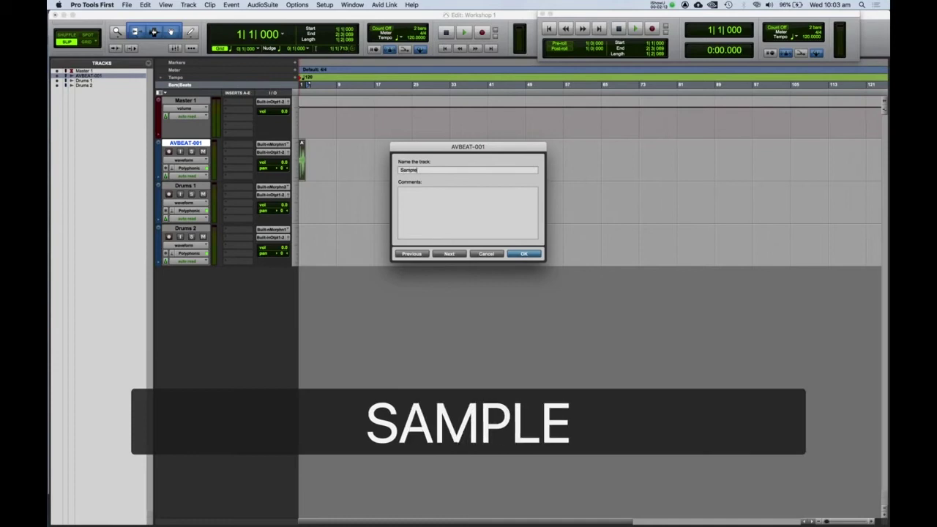
key("Return")
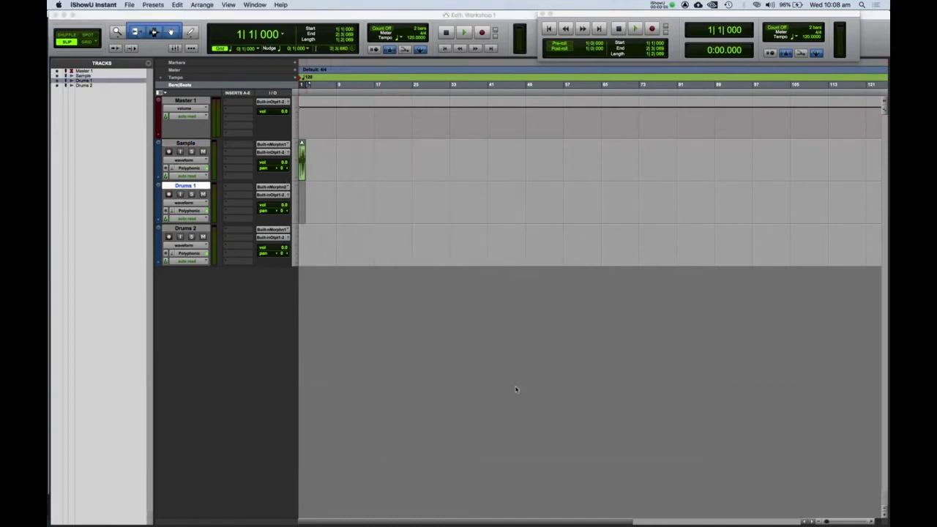
- Select the AVBEAT-03 clip on the Sample track and zoom in horizontally until its waveform spans most of the timeline
left_click(303, 172)
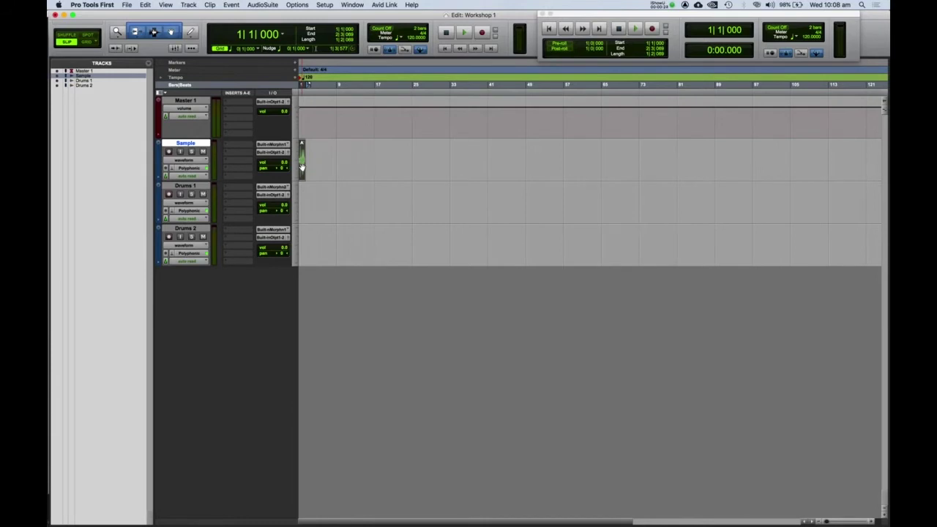
key("super+bracketleft")
key("super+bracketleft")
key("super+bracketright")
key("super+bracketright")
key("super+bracketright")
key("super+bracketright")
key("super+bracketright")
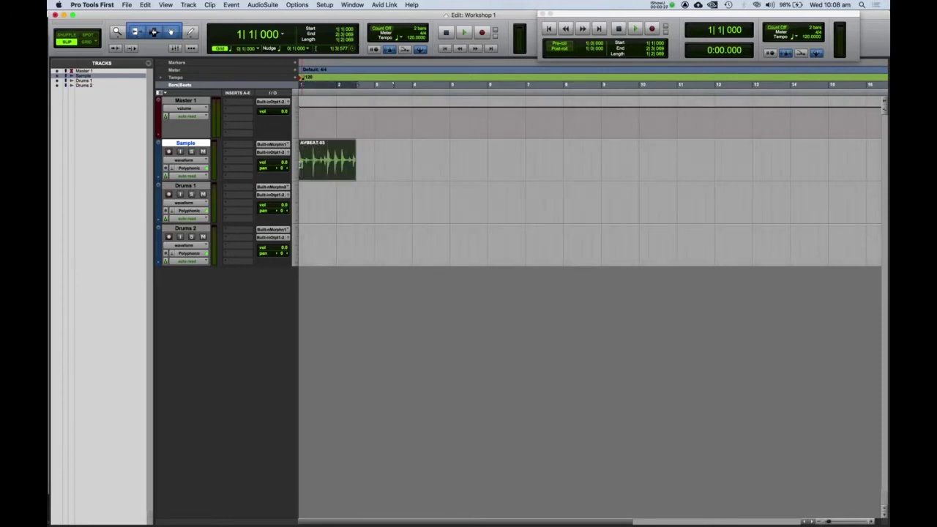
key("super+bracketright")
key("super+bracketright")
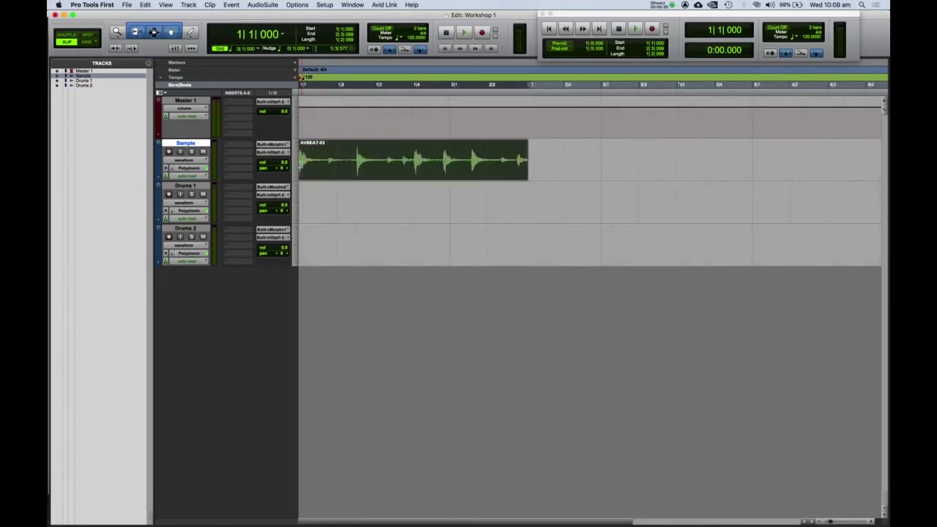
key("super+bracketright")
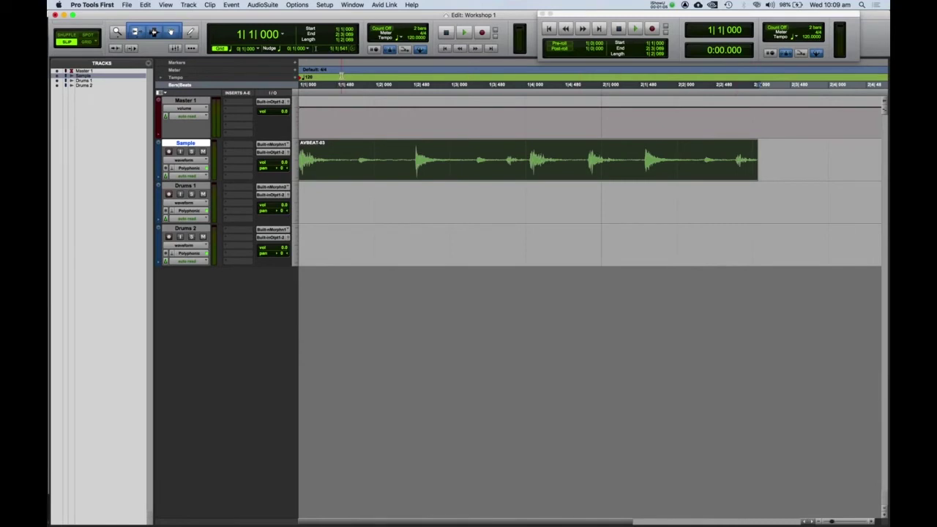
- Switch the main time scale from Bars|Beats to Min:Secs
left_click(283, 35)
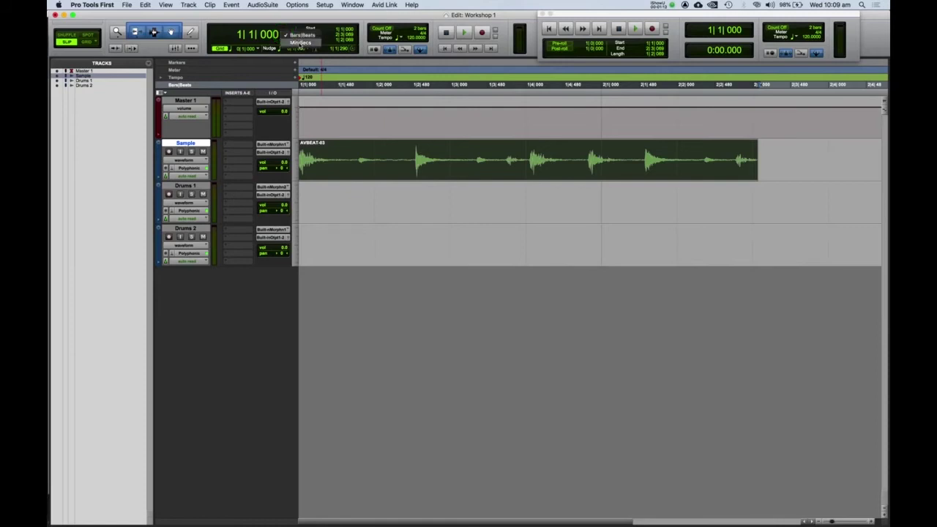
left_click(300, 42)
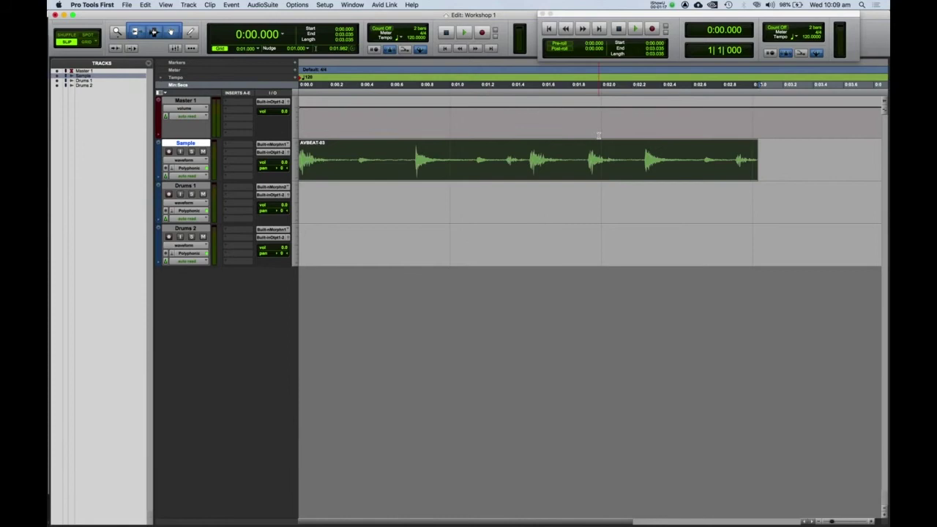
- Examine the AVBEAT-03 clip against the minutes and seconds ruler at several horizontal zoom levels
key("super+bracketright")
key("super+bracketleft")
key("super+bracketleft")
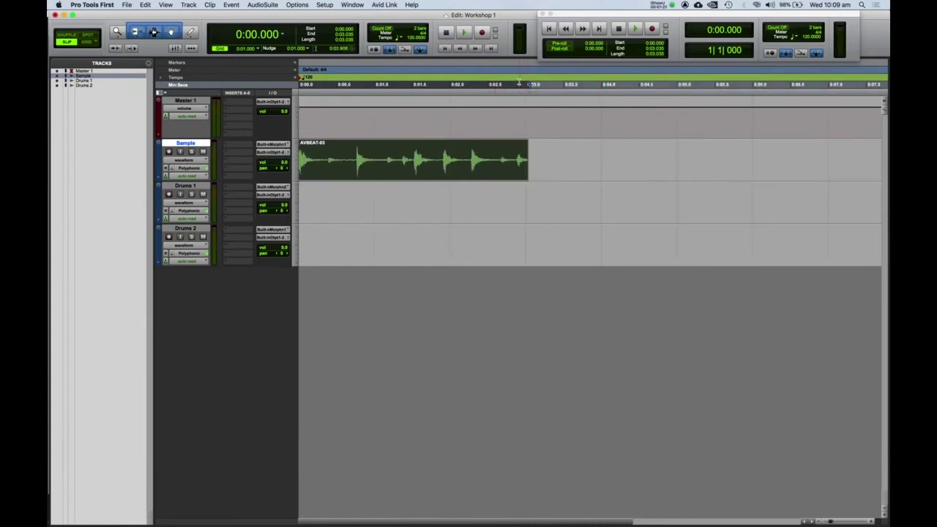
key("super+bracketleft")
key("super+bracketleft")
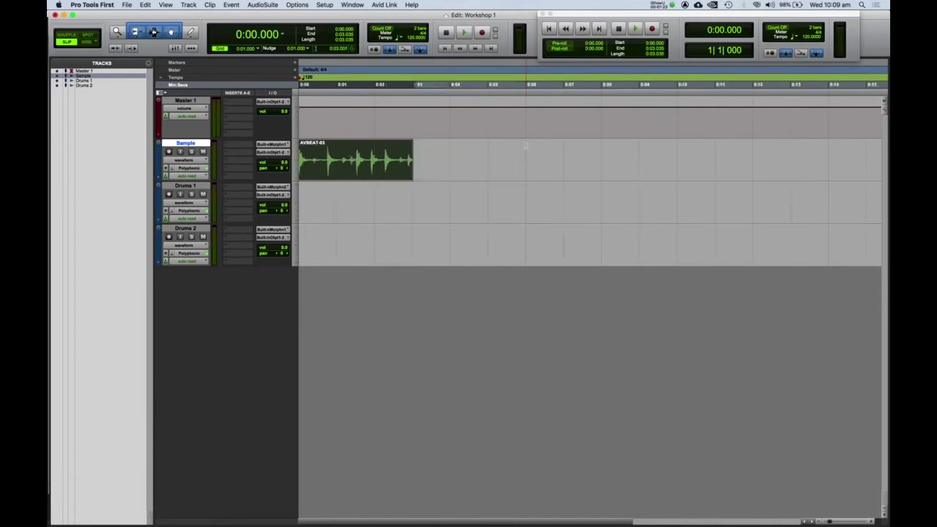
key("super+bracketleft")
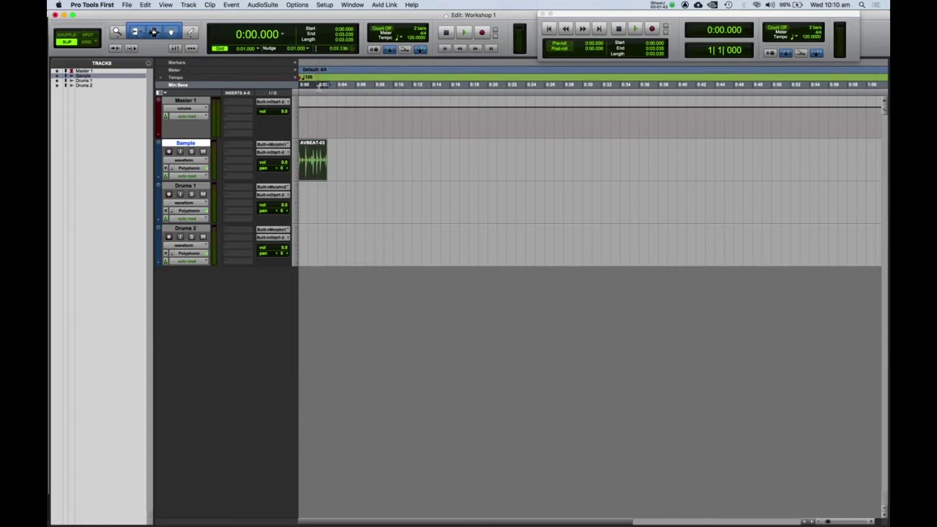
key("super+bracketleft")
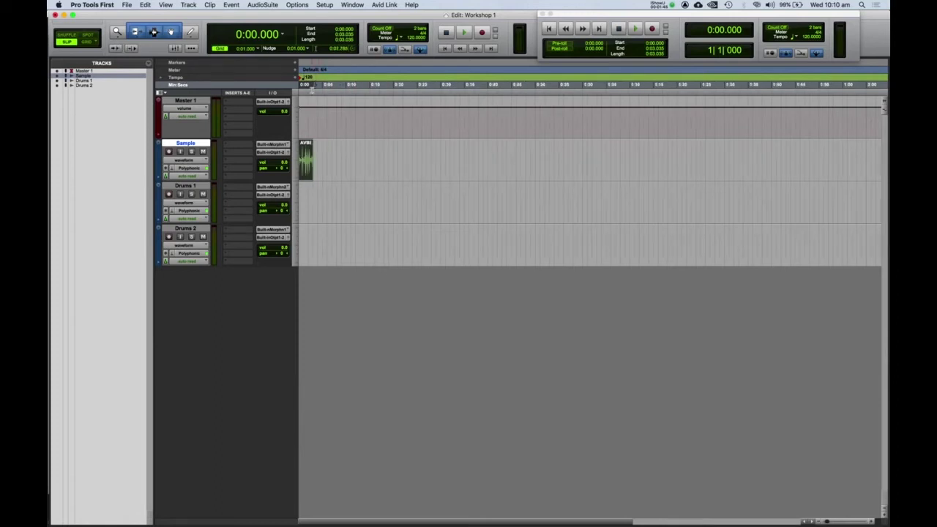
key("super+bracketright")
key("super+bracketright")
key("super+bracketright")
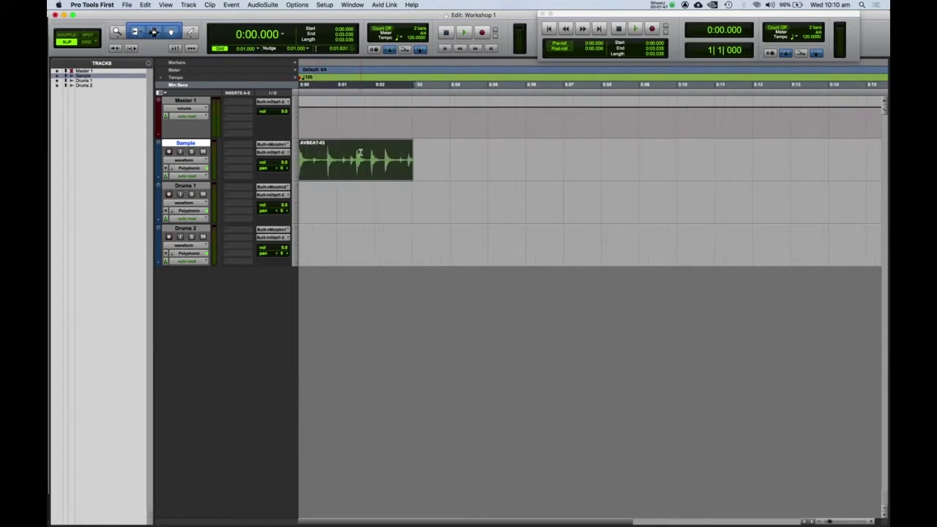
key("super+bracketright")
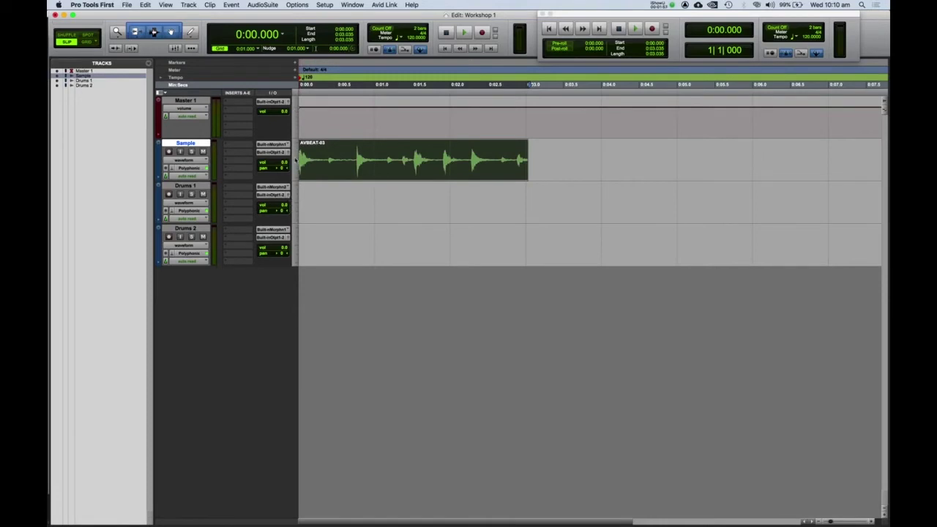
- Set the Sample track's height to small and return it to medium
left_click(294, 154)
left_click(308, 151)
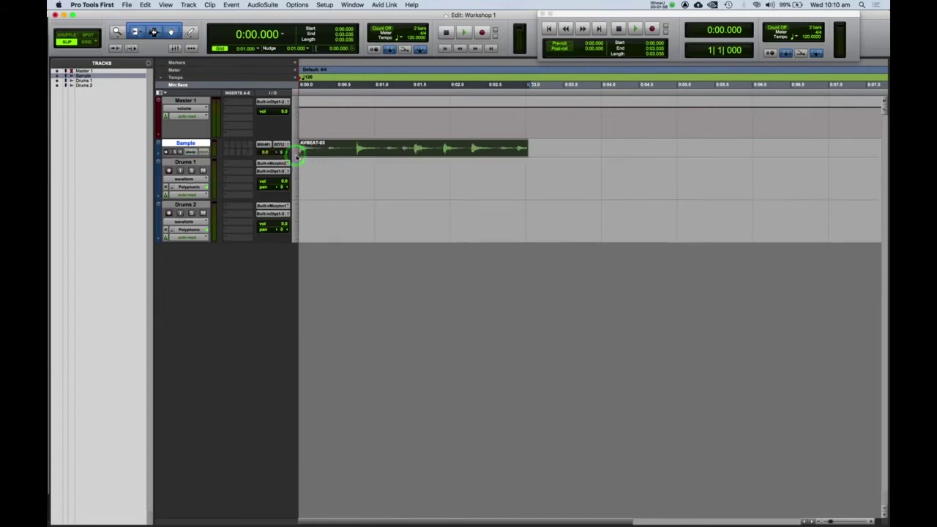
left_click(295, 148)
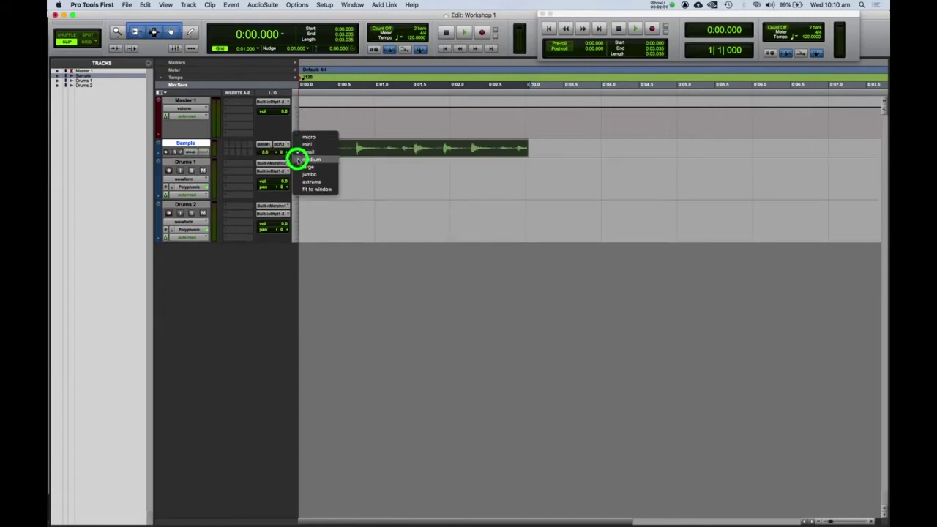
left_click(298, 158)
- Increase the Sample track's height in stages through large and jumbo to fit to window
left_click(297, 168)
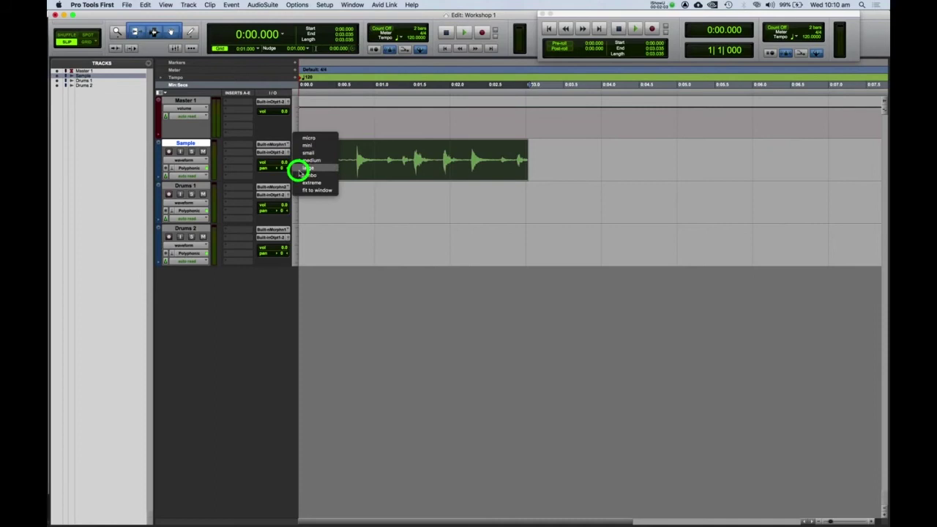
left_click(299, 171)
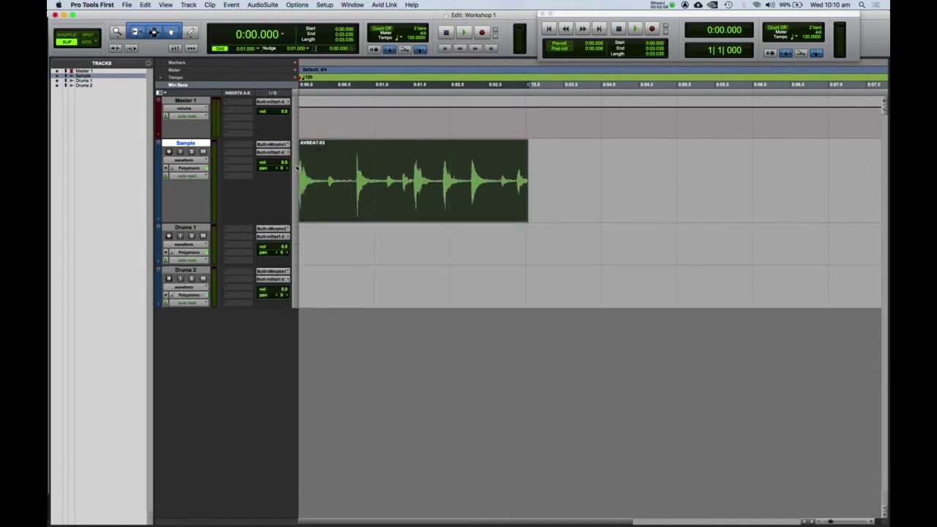
left_click(297, 169)
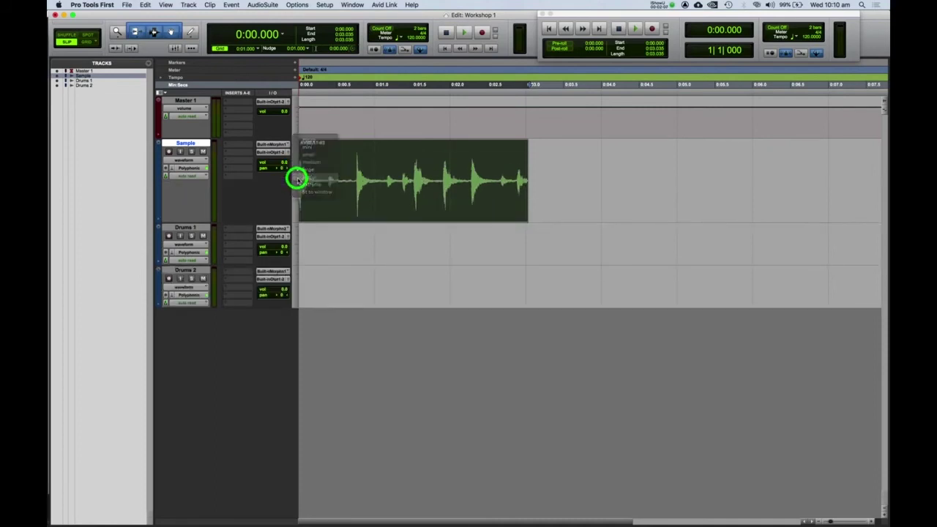
left_click(296, 178)
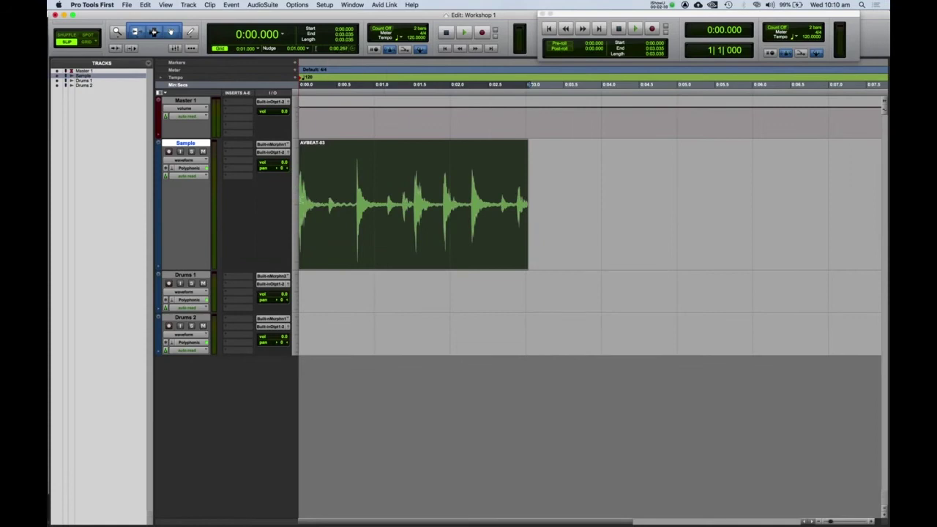
left_click(296, 194)
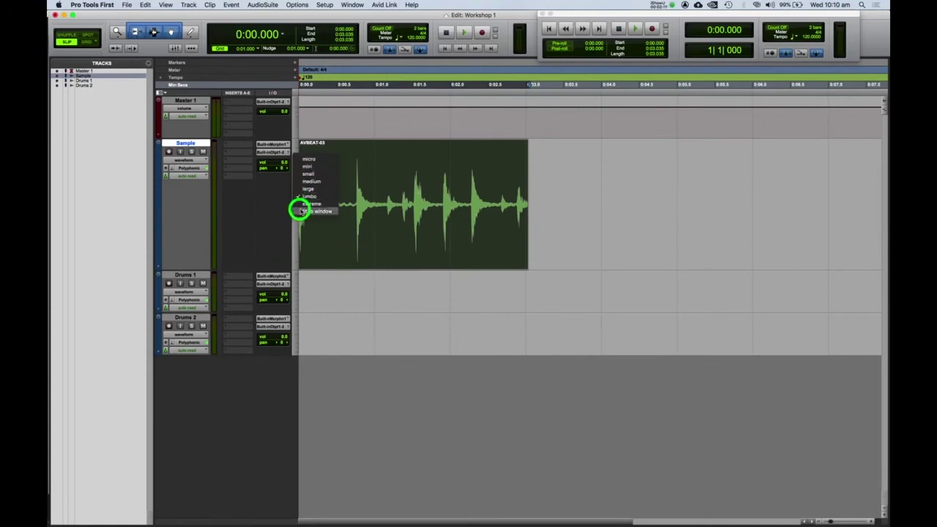
left_click(296, 208)
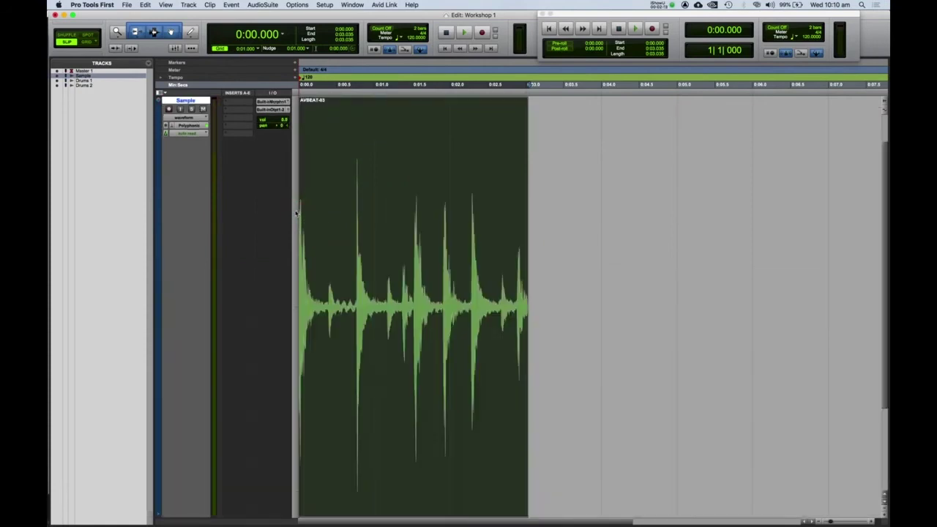
- Inspect the enlarged AVBEAT-03 waveform up close and place the edit cursor on the drum hit at 0:00.774
key("super+bracketleft")
key("super+bracketright")
key("super+bracketright")
key("super+bracketright")
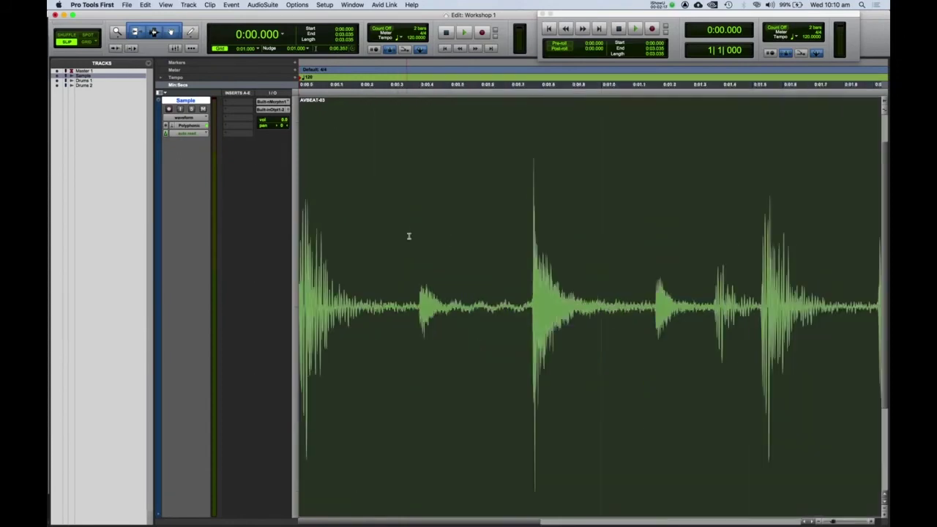
left_click(533, 283)
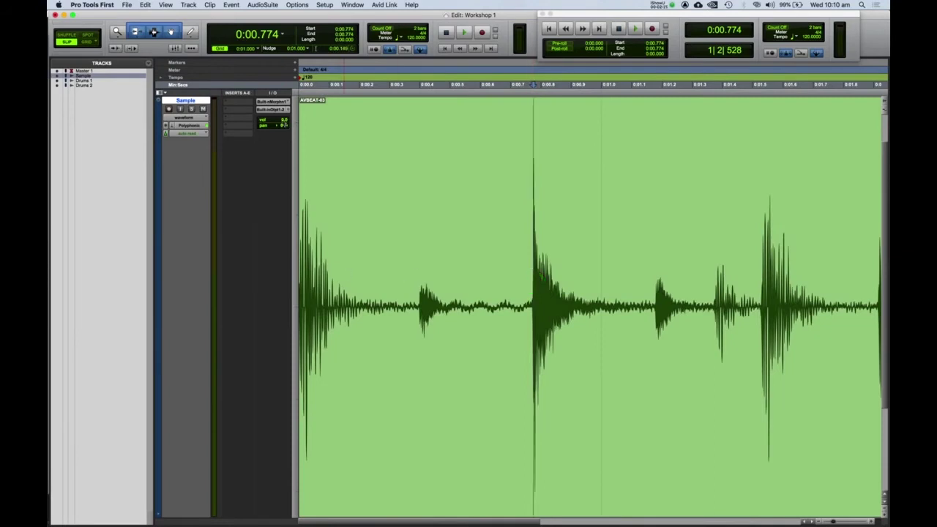
- Reduce the Sample track's height to large, then stretch it slightly taller by moving its lower boundary
left_click_drag(292, 142, 299, 132)
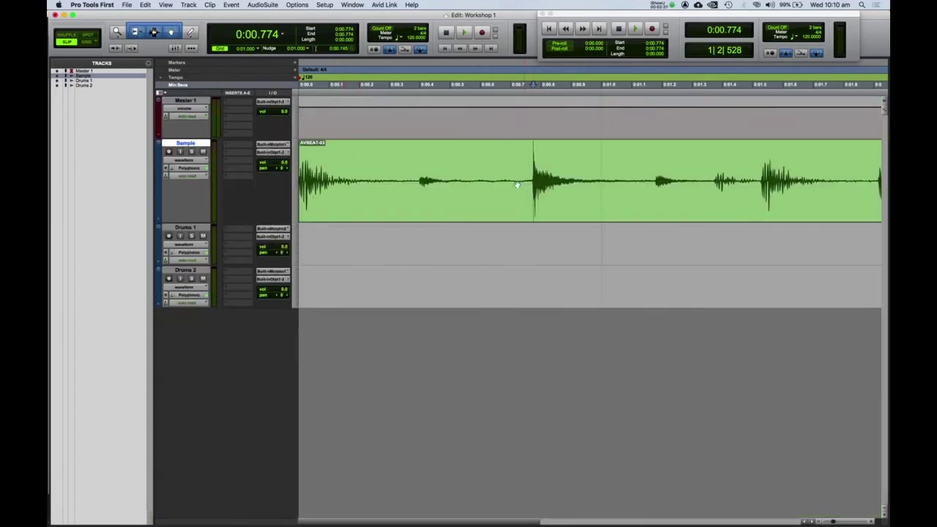
key("super+bracketleft")
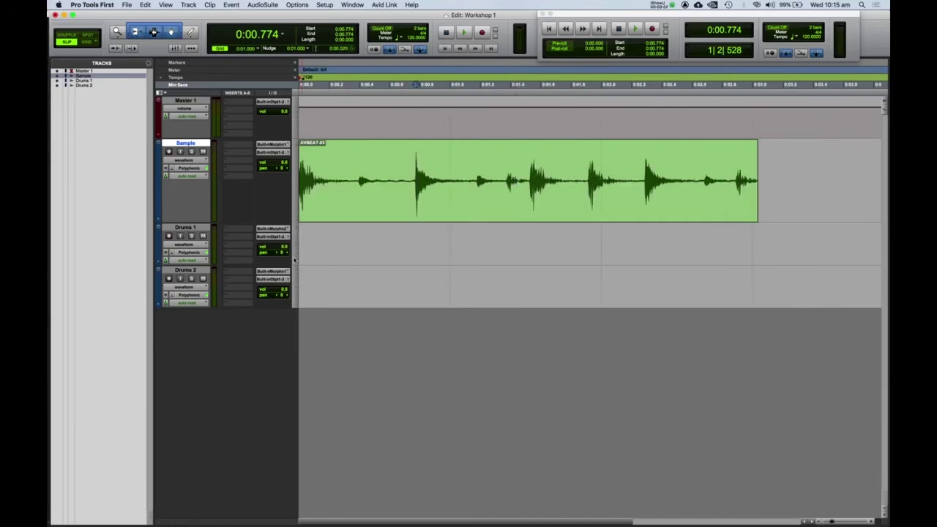
left_click_drag(294, 230, 293, 264)
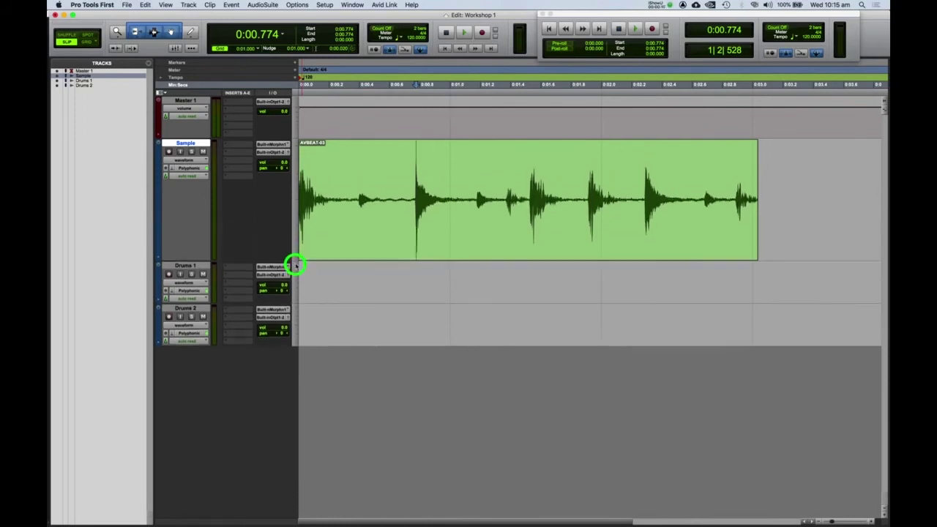
mouse_move(295, 137)
left_mouse_down()
mouse_move(293, 178)
mouse_move(297, 136)
left_mouse_up()
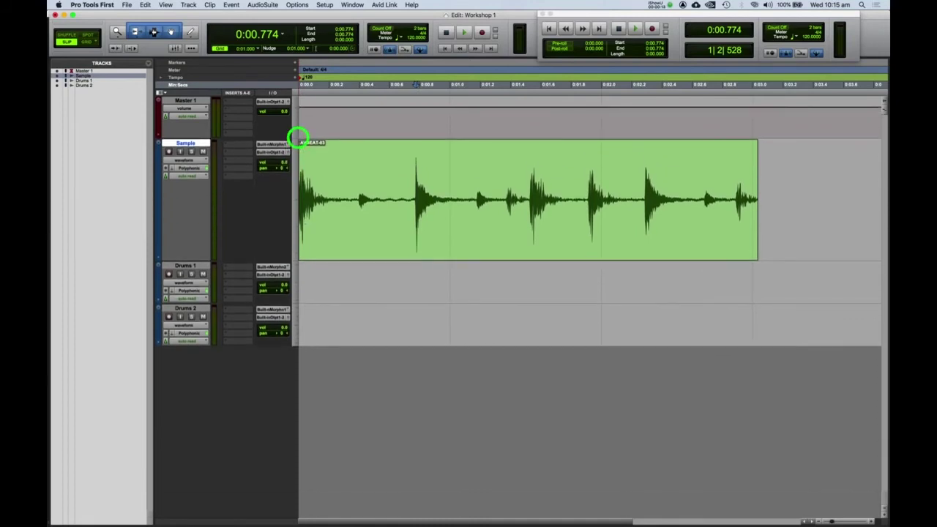
left_click(500, 288)
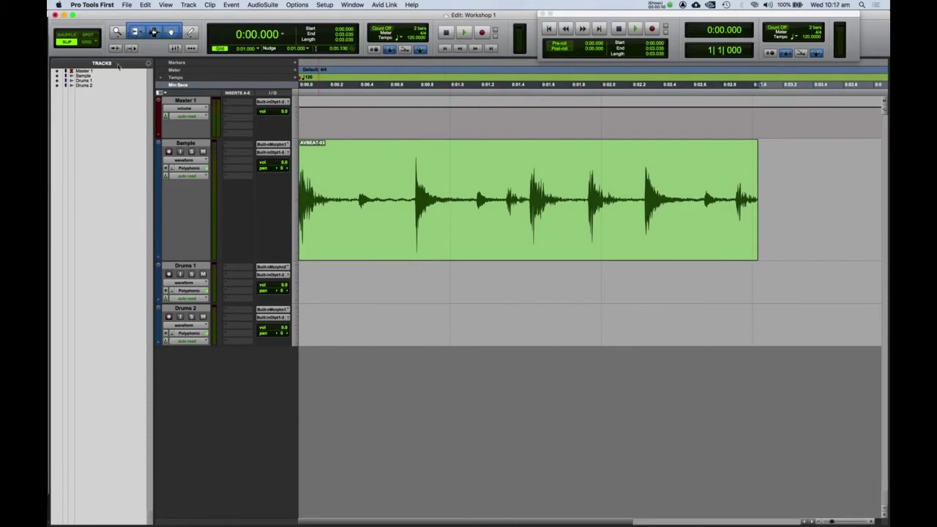
- Select Master 1, Sample, Drums 1 and Drums 2 one after another in the track list
left_click(83, 70)
left_click(84, 75)
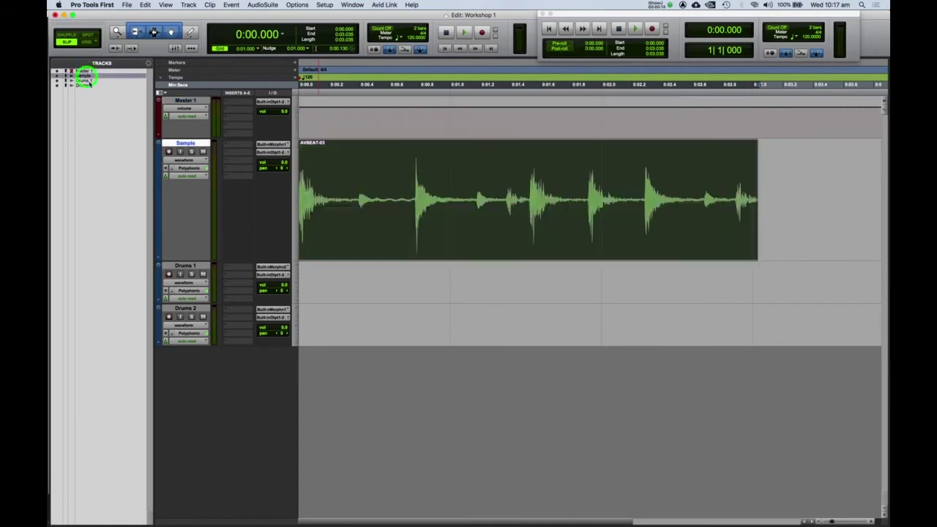
left_click(85, 80)
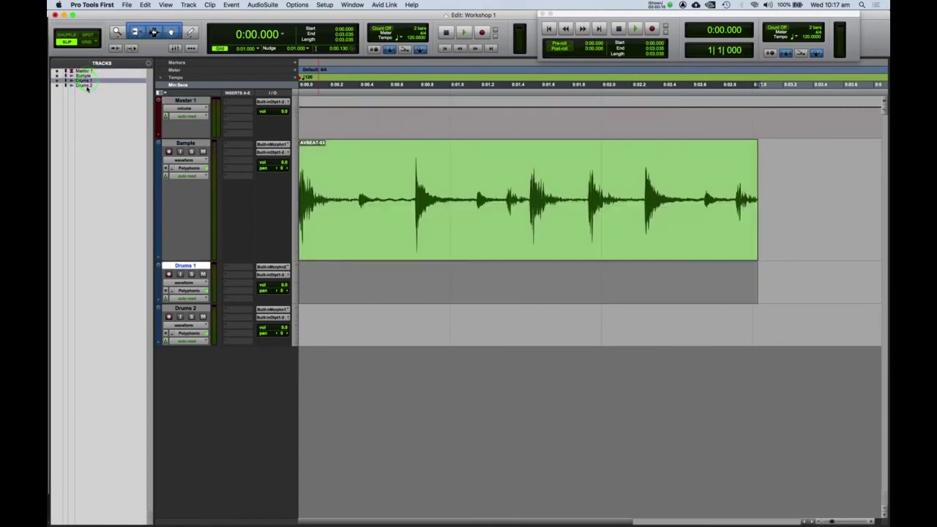
left_click(85, 86)
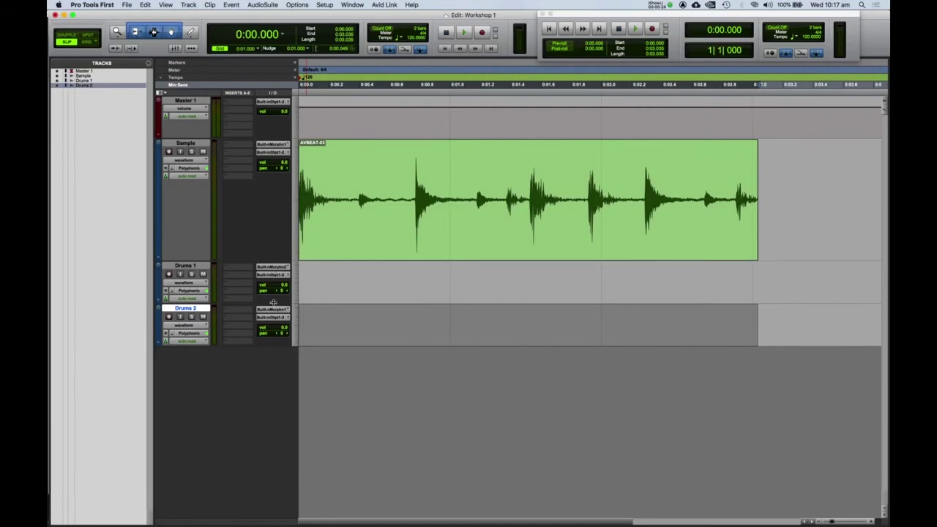
- Enlarge the Drums 1 and Drums 2 tracks so they fill the remaining height of the edit area
left_click_drag(272, 302, 267, 368)
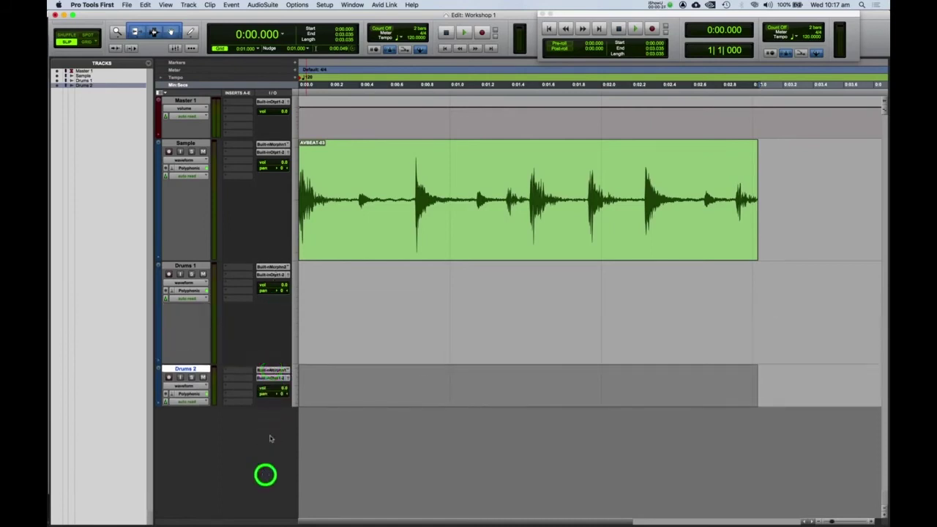
left_click_drag(270, 439, 263, 495)
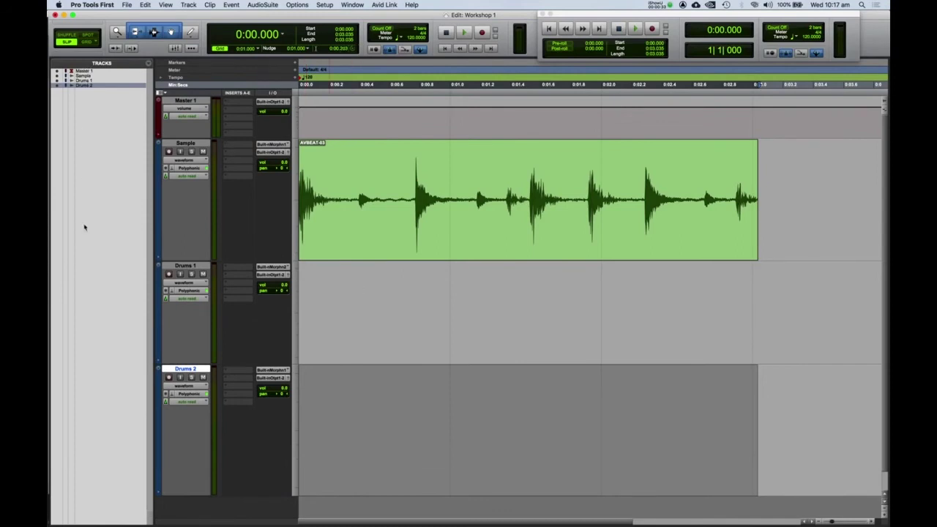
- Select the Sample track, hide it from the edit area and show it again
left_click(84, 75)
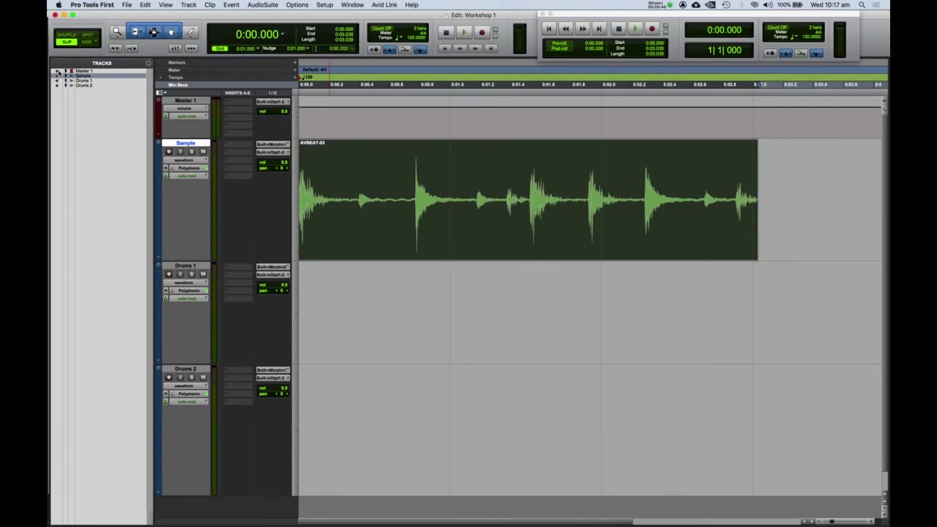
left_click(58, 76)
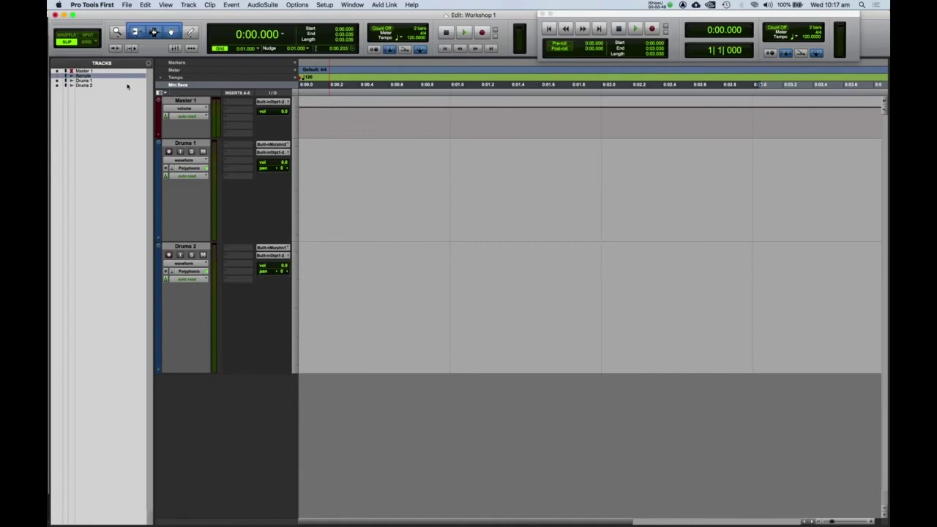
left_click(57, 76)
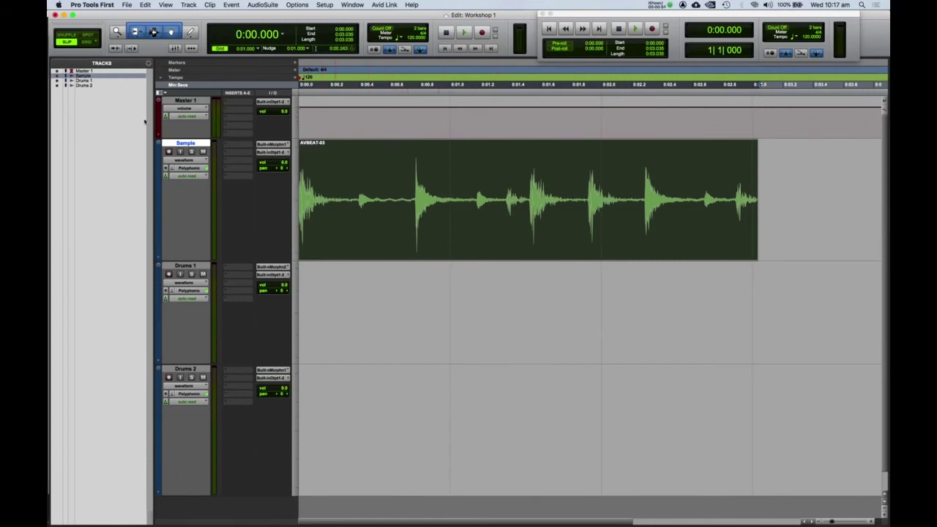
- Hide the Master 1, Drums 1 and Drums 2 tracks from the edit area and show all three again
left_click(58, 71)
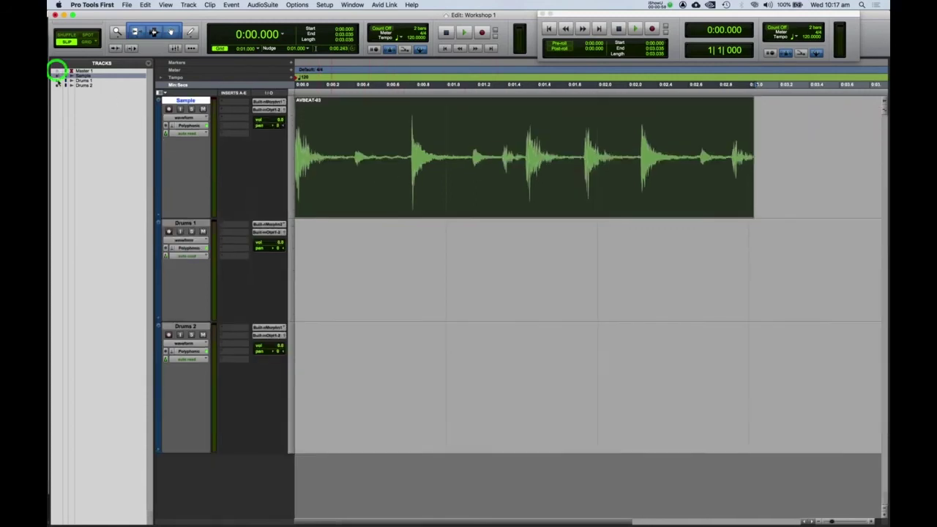
left_click(58, 80)
left_click(58, 85)
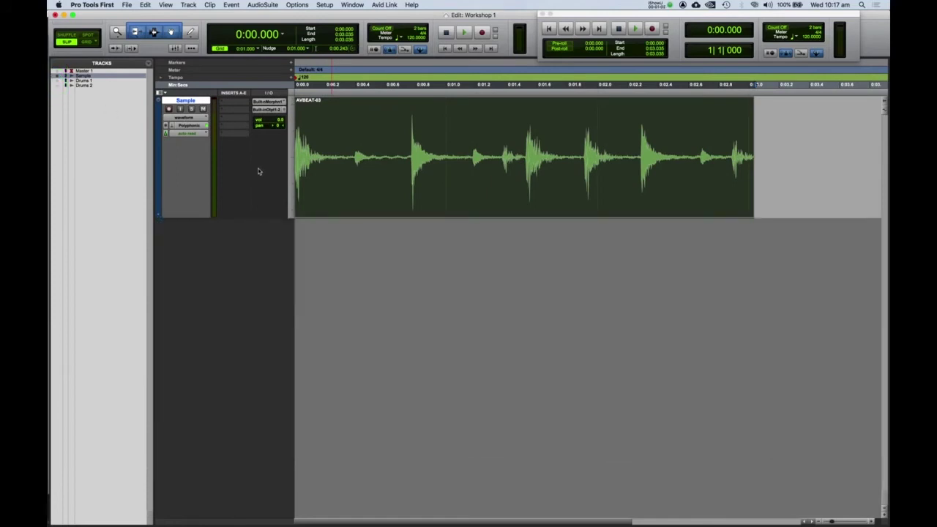
left_click(58, 80)
left_click(58, 86)
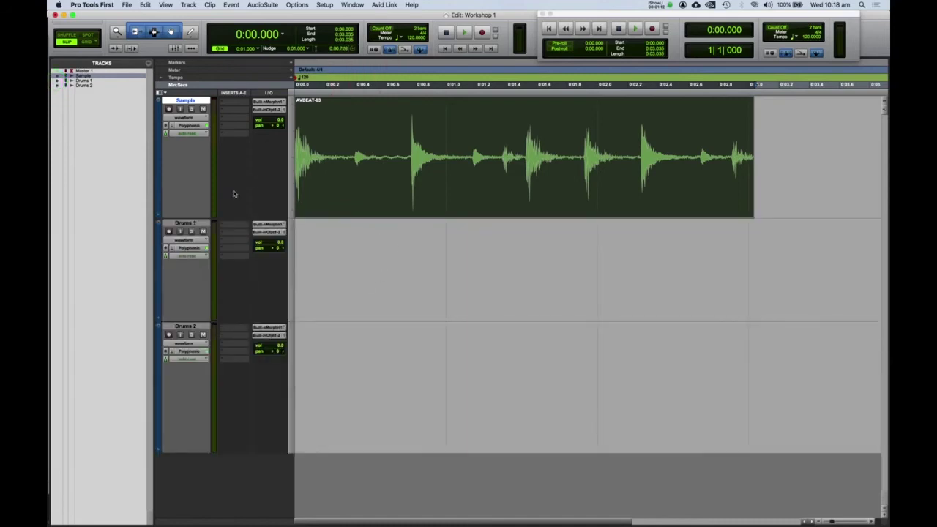
left_click(58, 71)
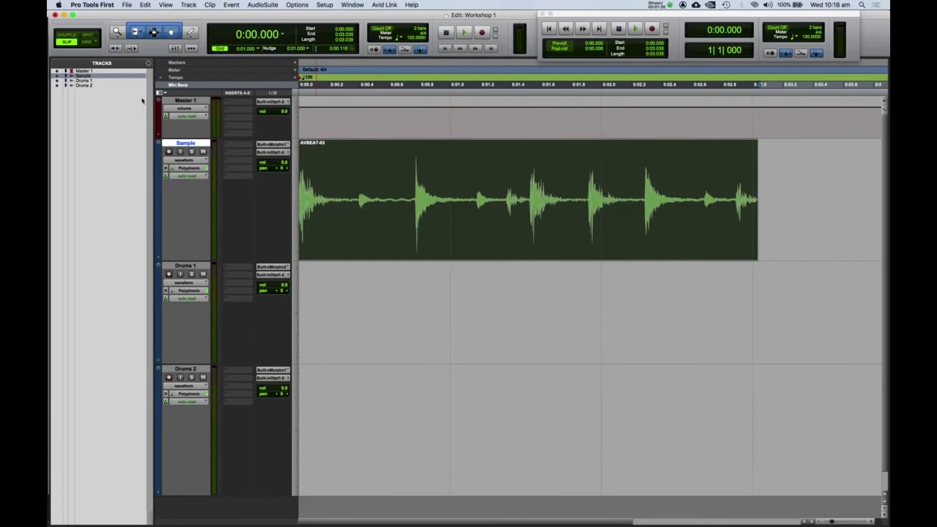
- Hide the Sample track and make it inactive in one operation, and bring it back into the edit area
right_click(81, 76)
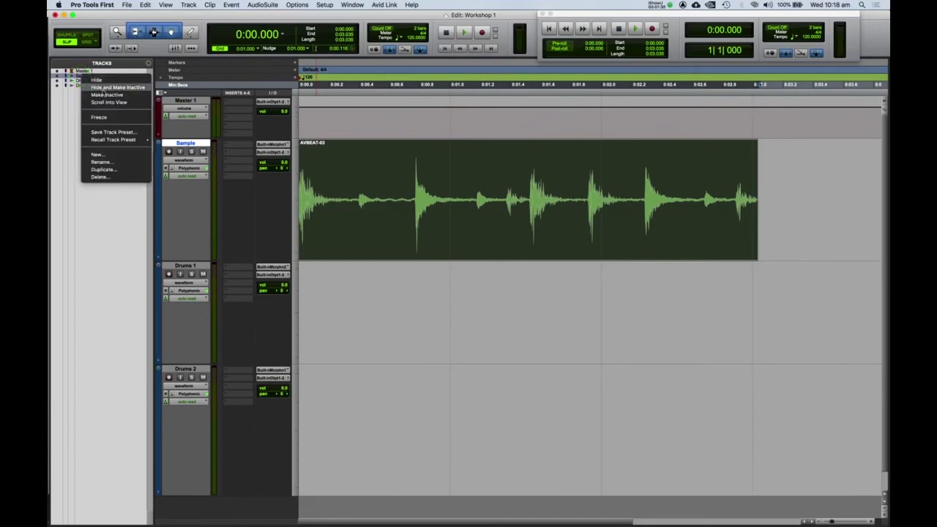
left_click(107, 88)
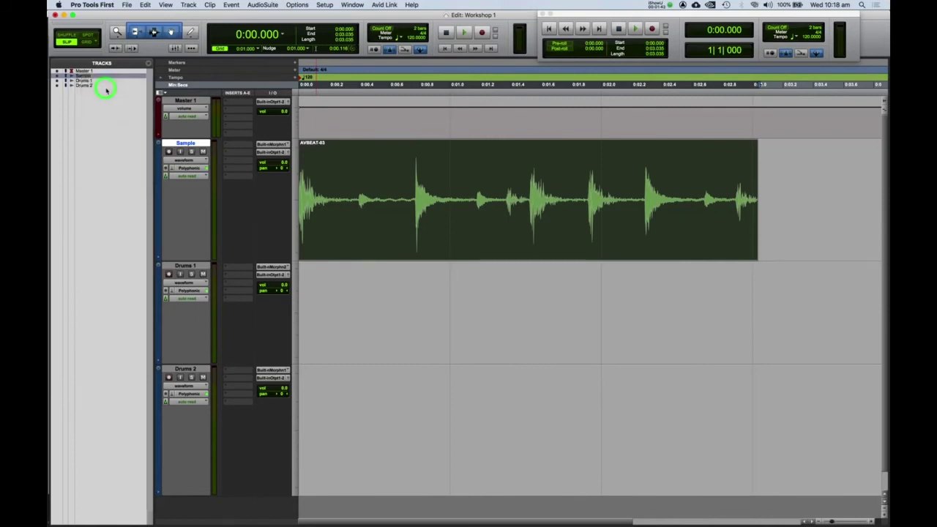
left_click(57, 77)
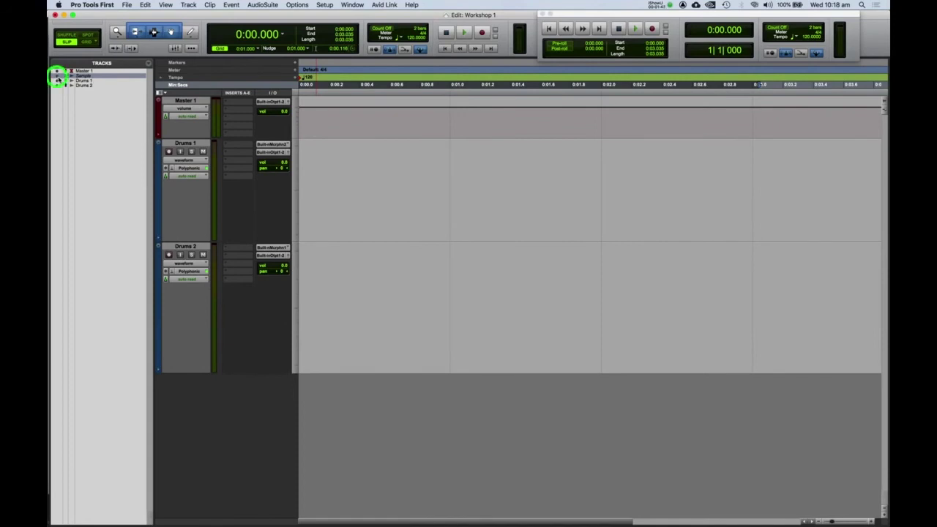
left_click(377, 285)
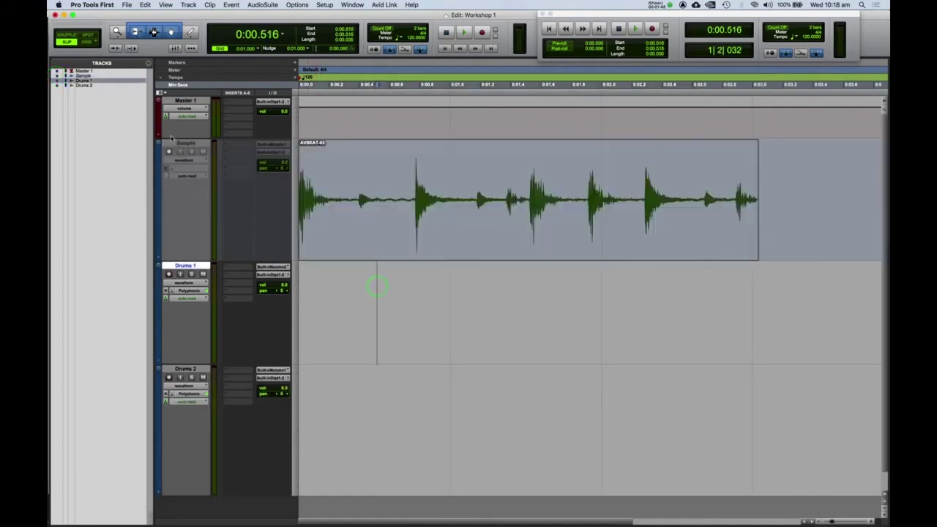
- Select the inactive Sample track and make it active again
left_click(186, 142)
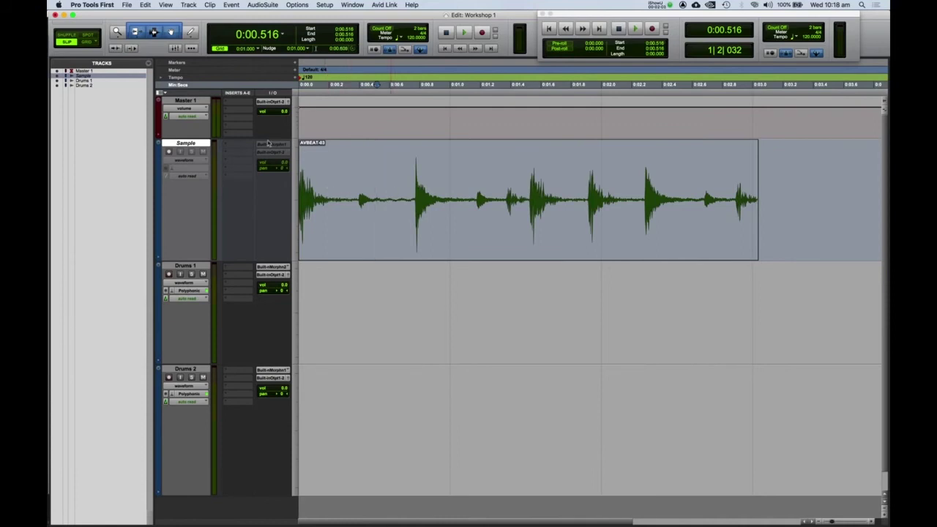
right_click(78, 76)
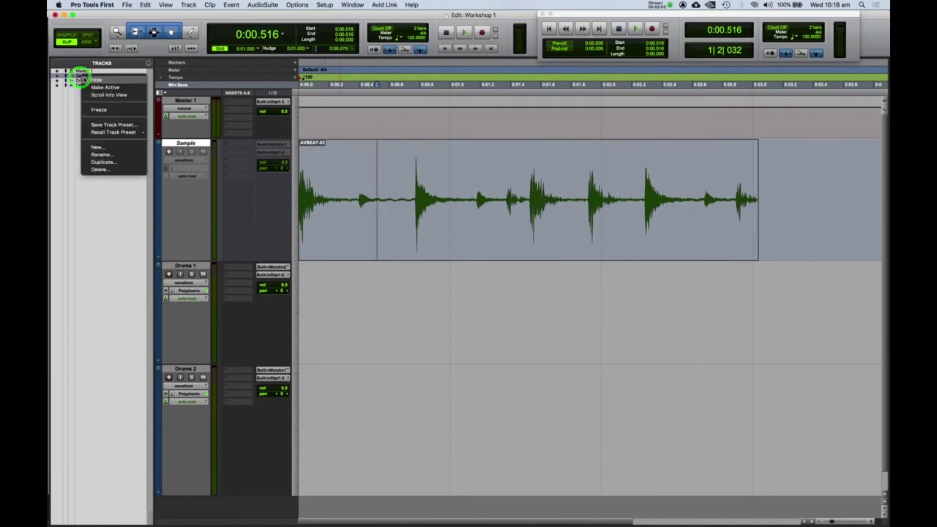
left_click(93, 89)
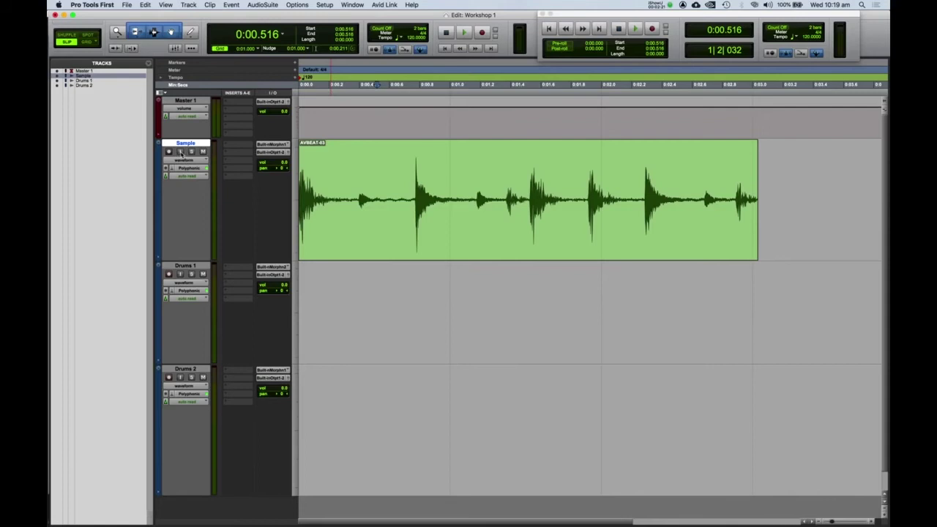
- Switch the Sample track's mute and solo on and off again
left_click(203, 151)
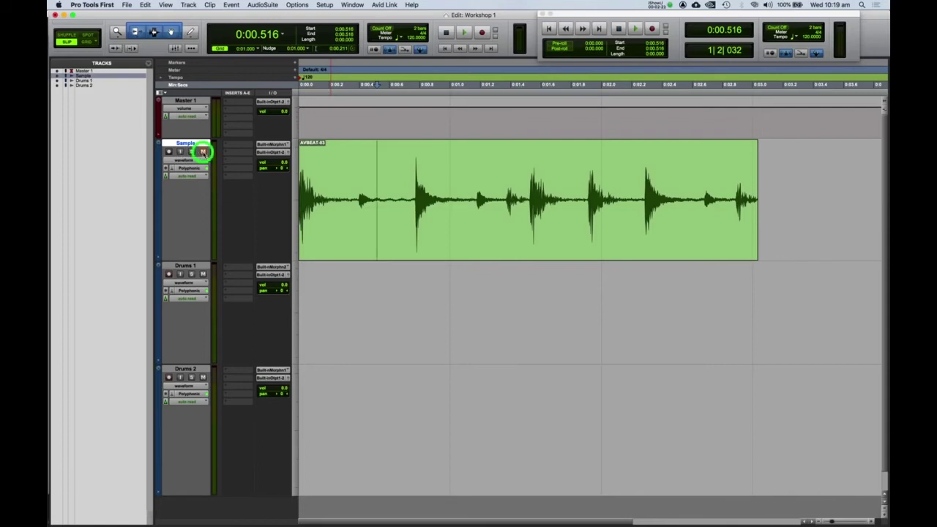
left_click(203, 152)
left_click(192, 152)
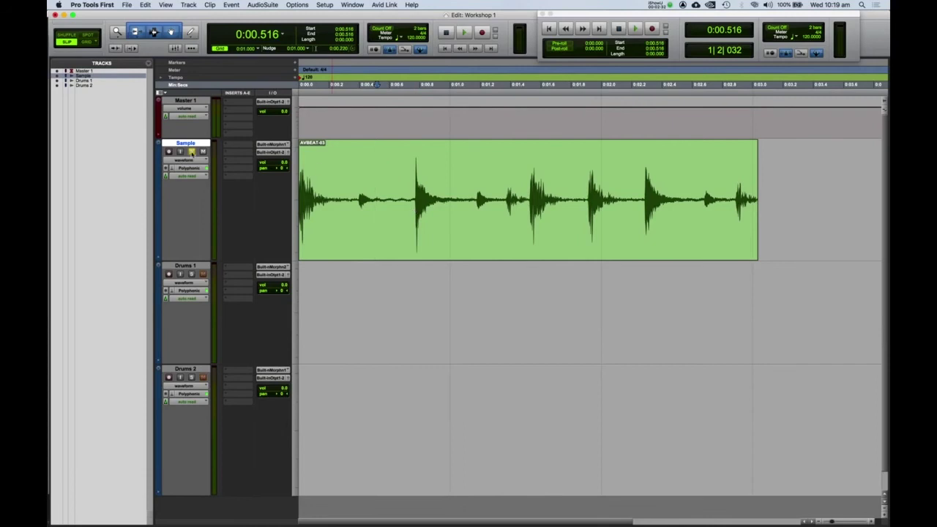
left_click(191, 151)
left_click(202, 152)
left_click(203, 151)
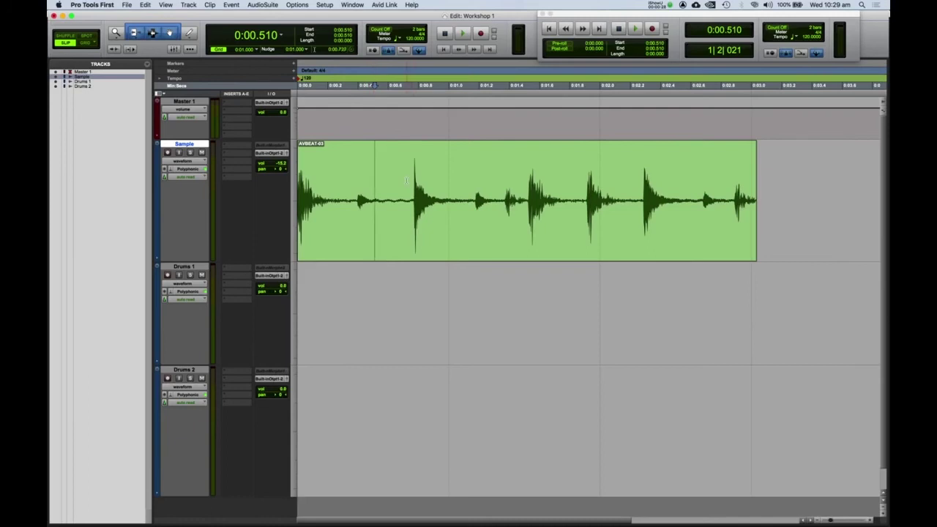
- Play the drum beat from the 0:00.510 cursor position and stop playback
key("space")
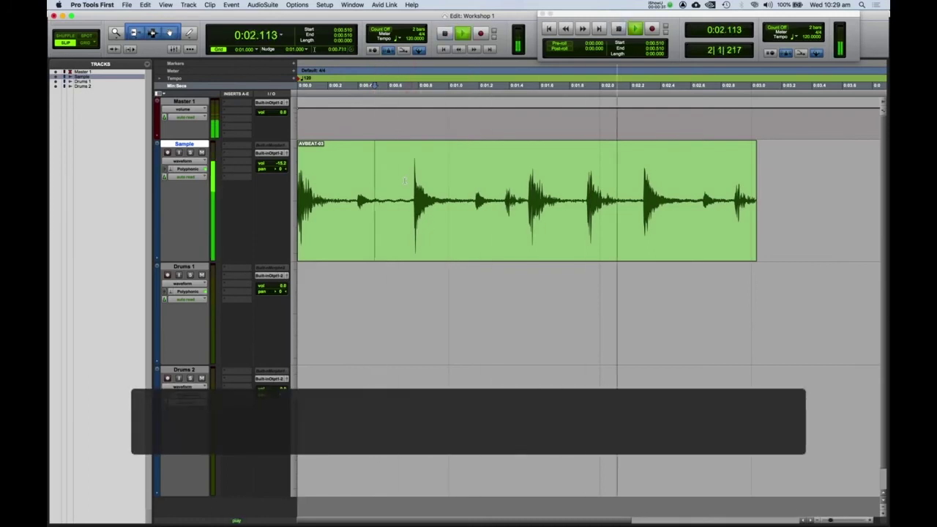
key("space")
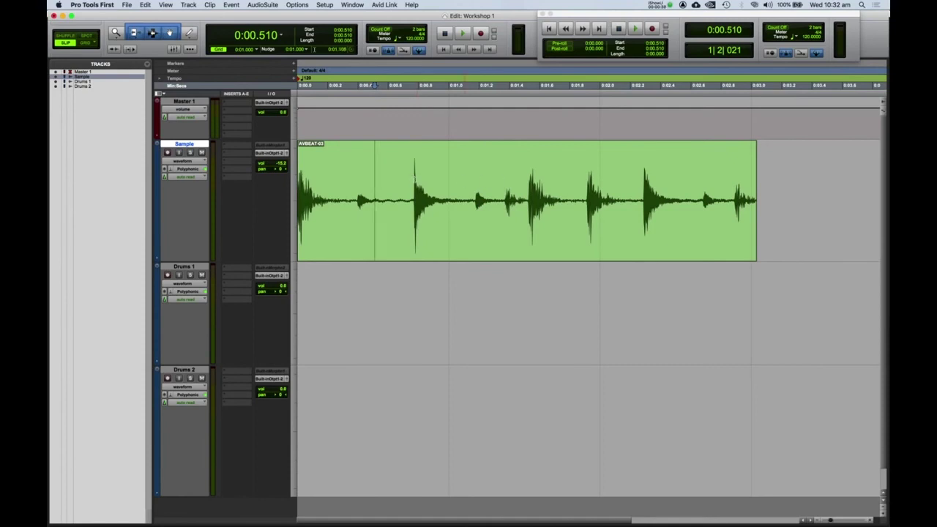
- Examine the plug-in categories offered for the Sample track's first insert slot without adding any plug-in
left_click(227, 145)
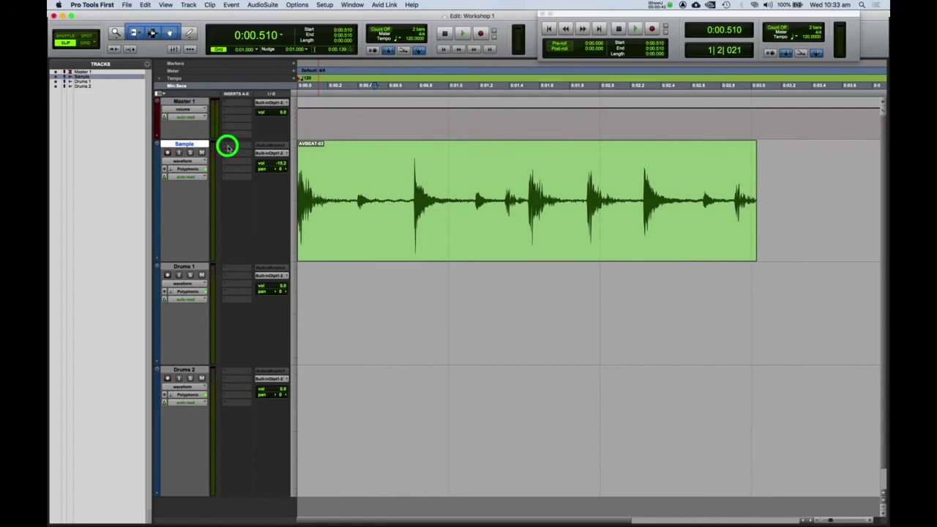
mouse_move(236, 146)
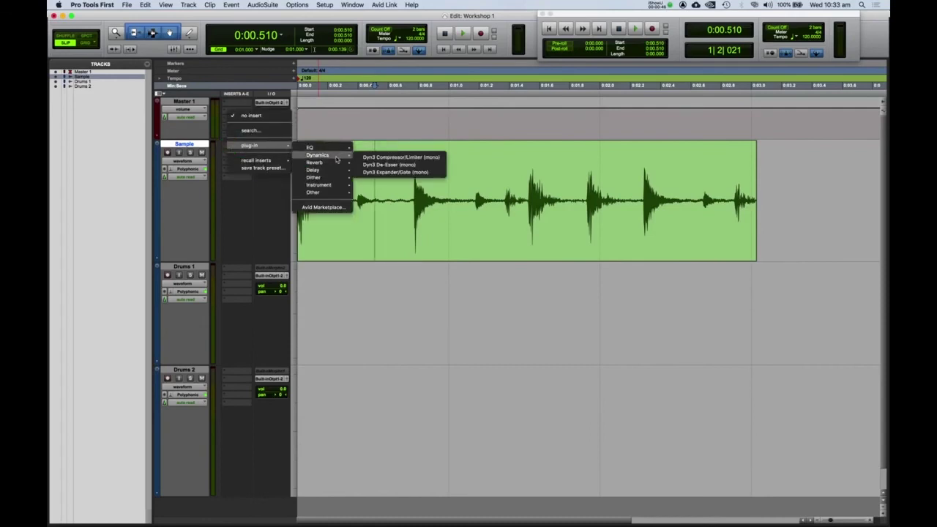
mouse_move(330, 173)
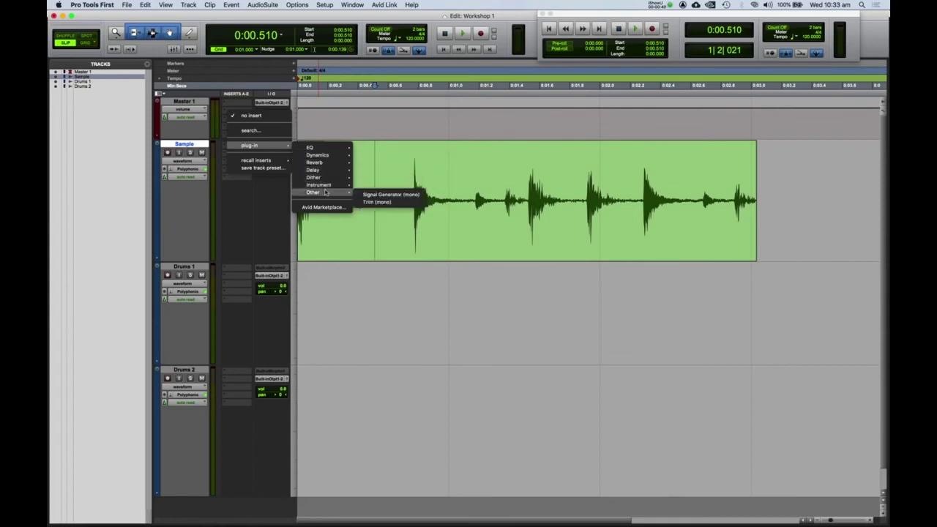
left_click(240, 204)
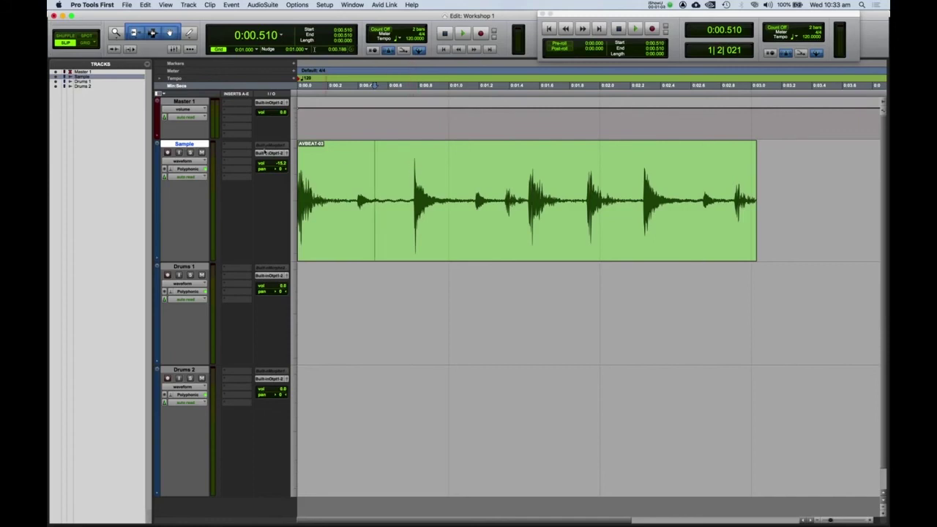
- Examine the interface input choices and the output path of the Sample track
left_click(264, 146)
mouse_move(269, 146)
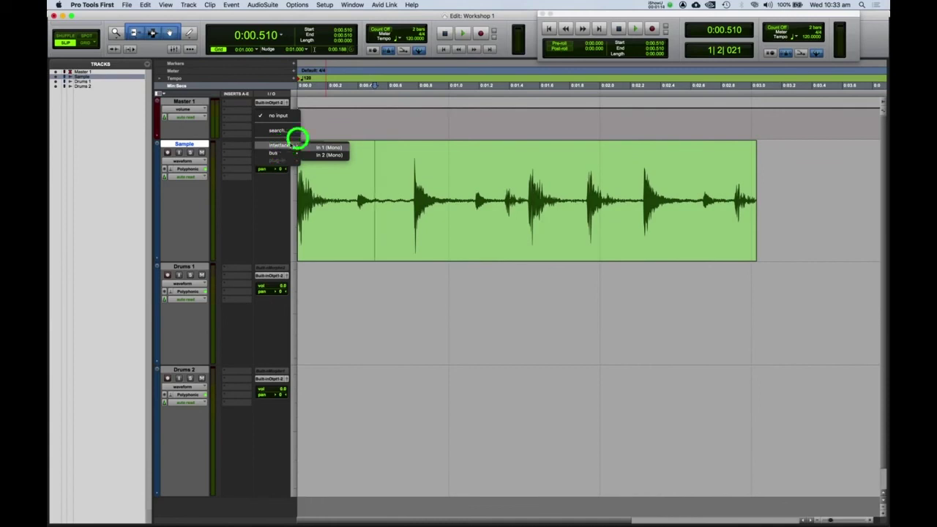
left_click(327, 147)
left_click_drag(275, 153, 319, 145)
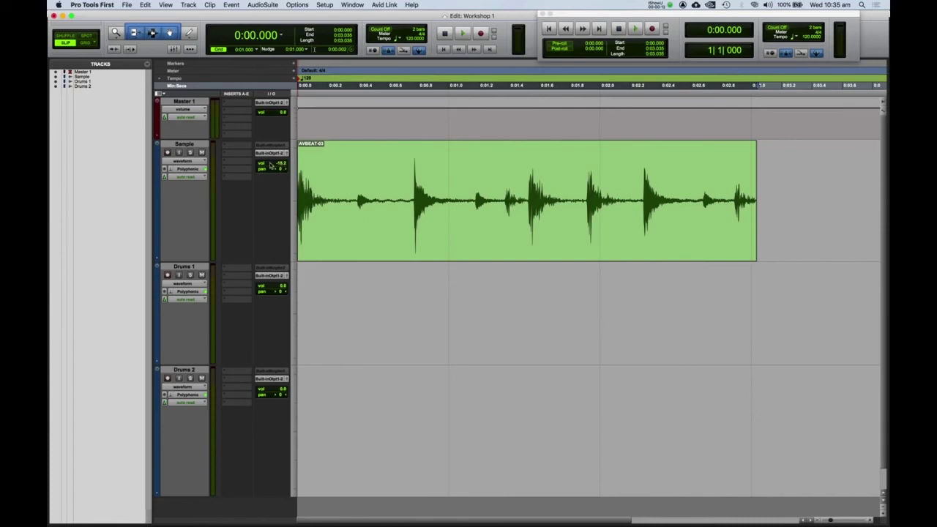
- Try different volume and pan settings on the Sample track and reset both to their defaults
left_click_drag(281, 166, 280, 154)
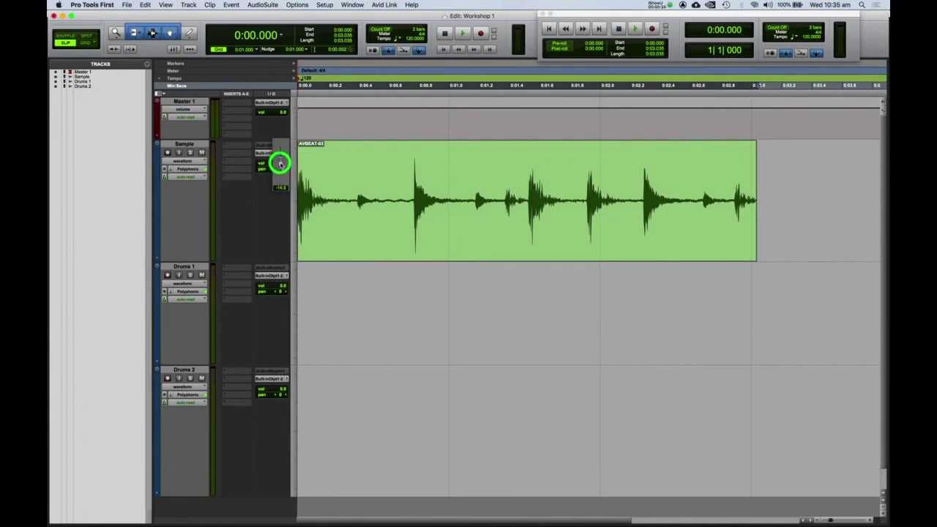
left_click_drag(279, 162, 279, 163)
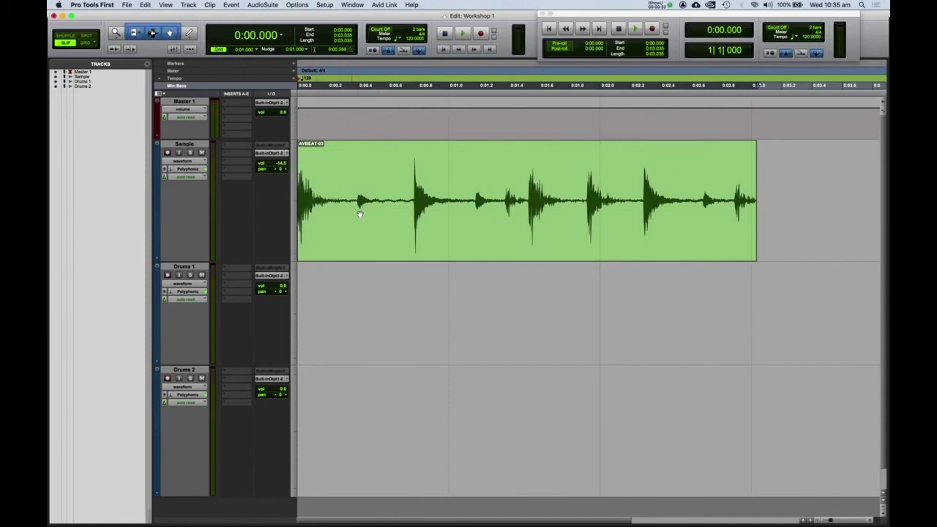
left_click(281, 162)
left_click_drag(280, 165, 280, 168)
left_click_drag(280, 164, 277, 162)
mouse_move(279, 169)
left_mouse_down()
mouse_move(271, 171)
mouse_move(287, 168)
left_mouse_up()
left_click(281, 163, "alt")
left_click(282, 168, "alt")
- Select the AVBEAT-03 clip, lower the Sample track's volume to -21.7 dB and audition it while trying the pan control
left_click(364, 227)
left_click_drag(284, 165, 281, 177)
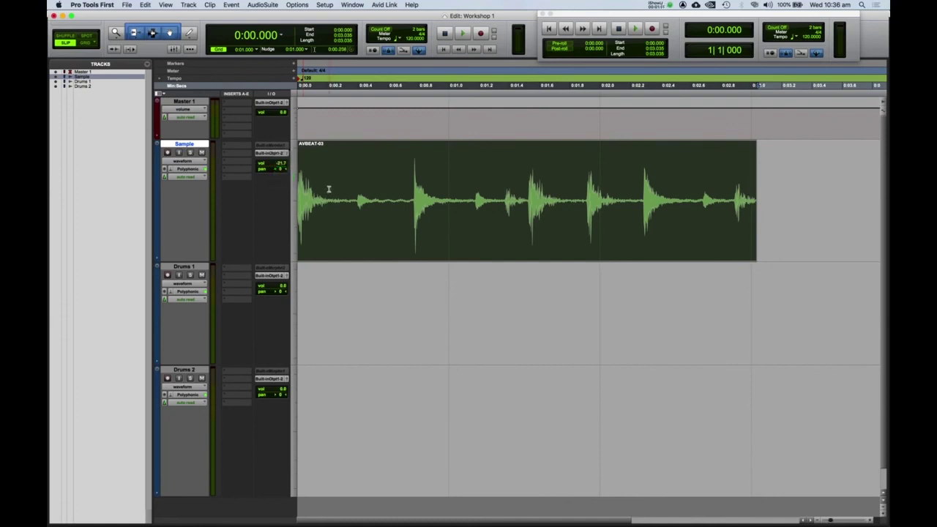
key("space")
left_click_drag(280, 168, 280, 168)
left_click(354, 186)
left_click(368, 236)
- Lower the Sample track's volume to -32.1 dB
left_click(280, 164)
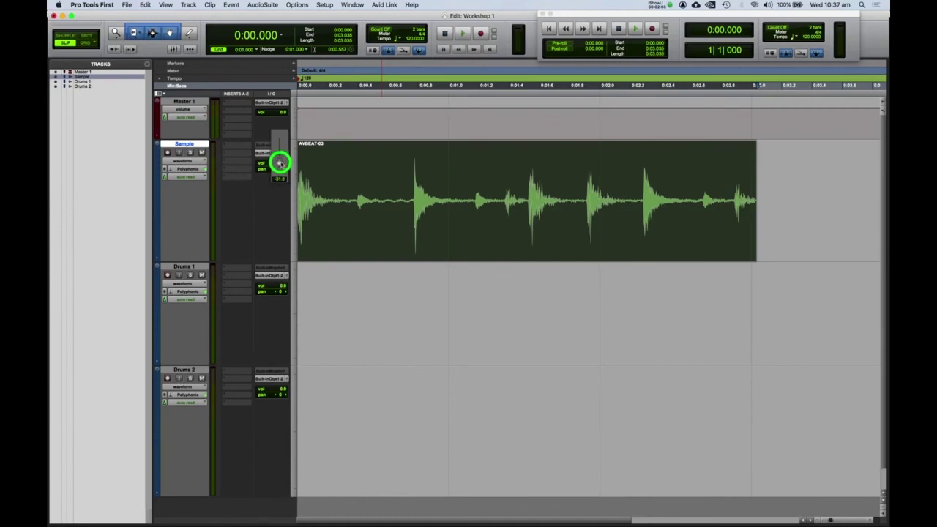
left_click_drag(281, 164, 281, 165)
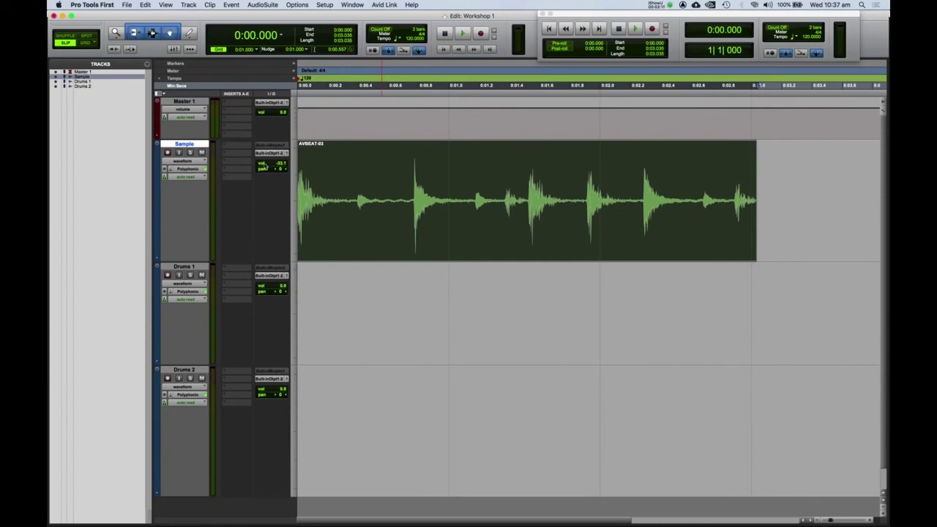
left_click(279, 162)
- Check the Sample track's output path, and select Master 1 to inspect its volume fader
left_click(272, 153)
left_click(175, 101)
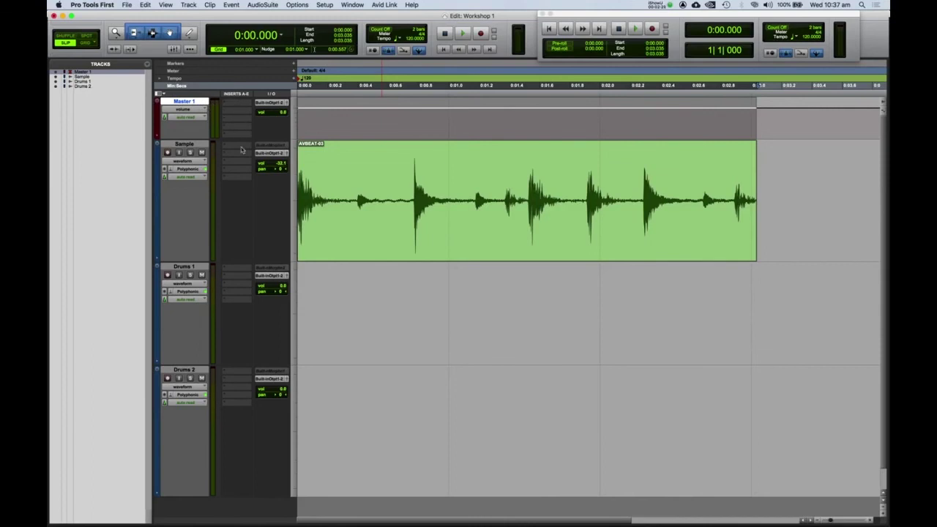
left_click_drag(273, 111, 280, 110)
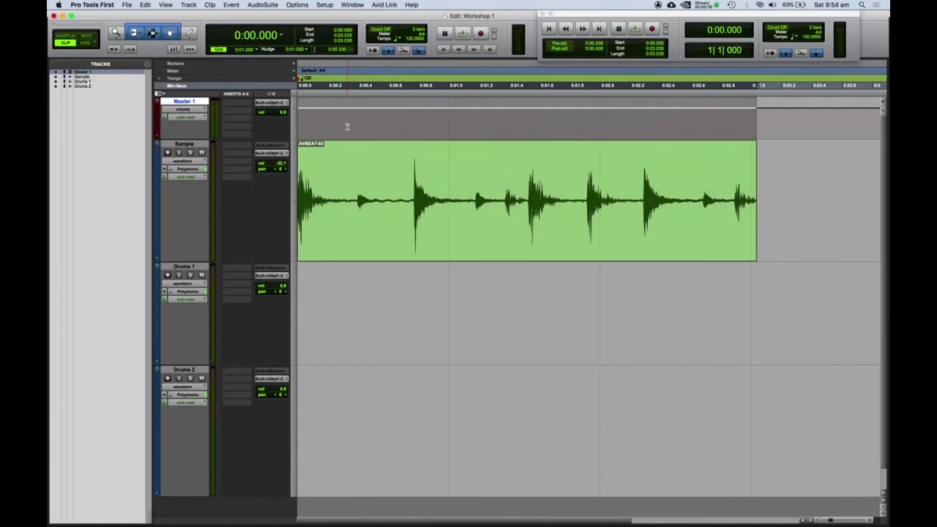
- Save the Workshop 1 project
left_click(127, 5)
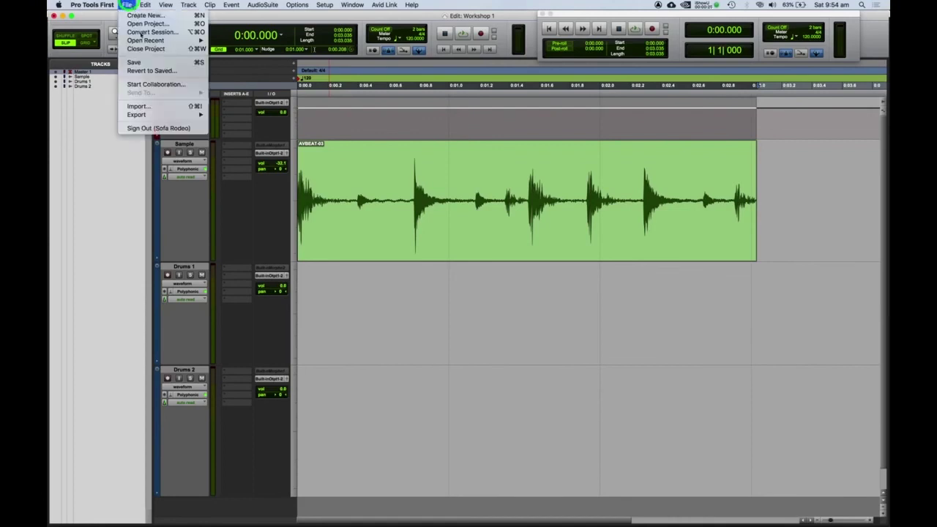
left_click(136, 63)
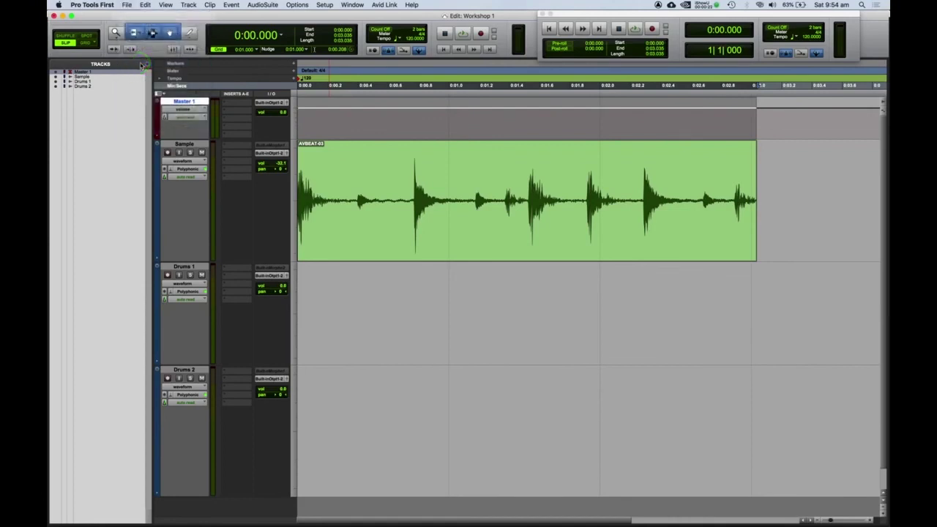